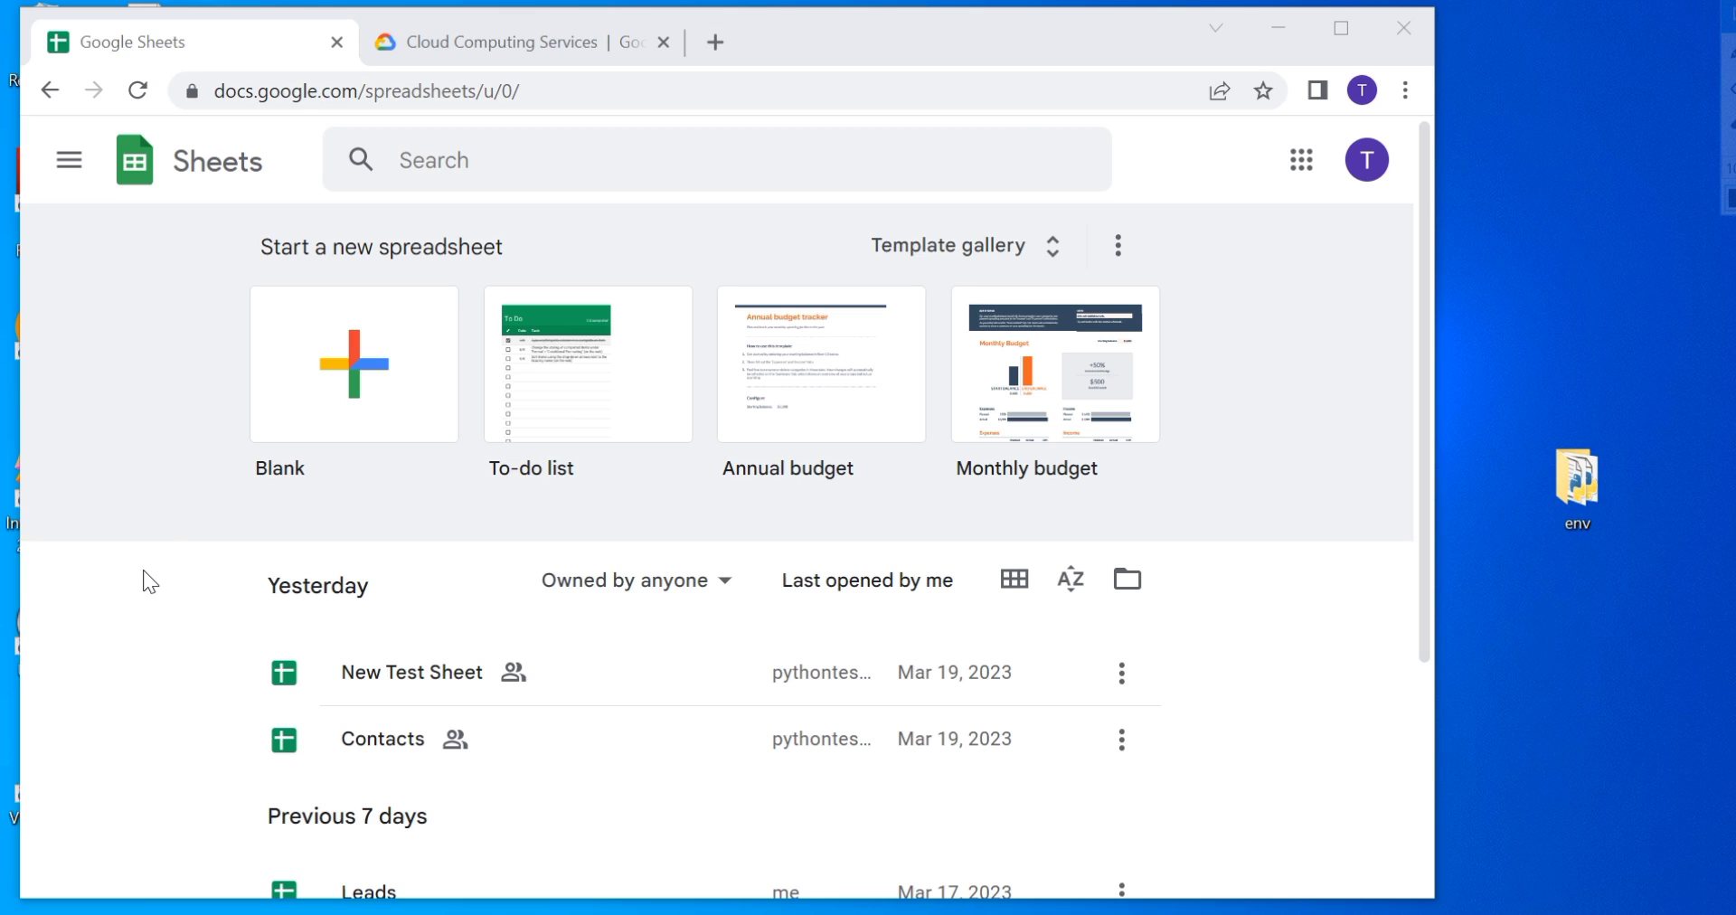
- Switch to the Google Cloud site and open the console in the Python Test project
{"action": "left_click", "coordinate": [414, 51]}
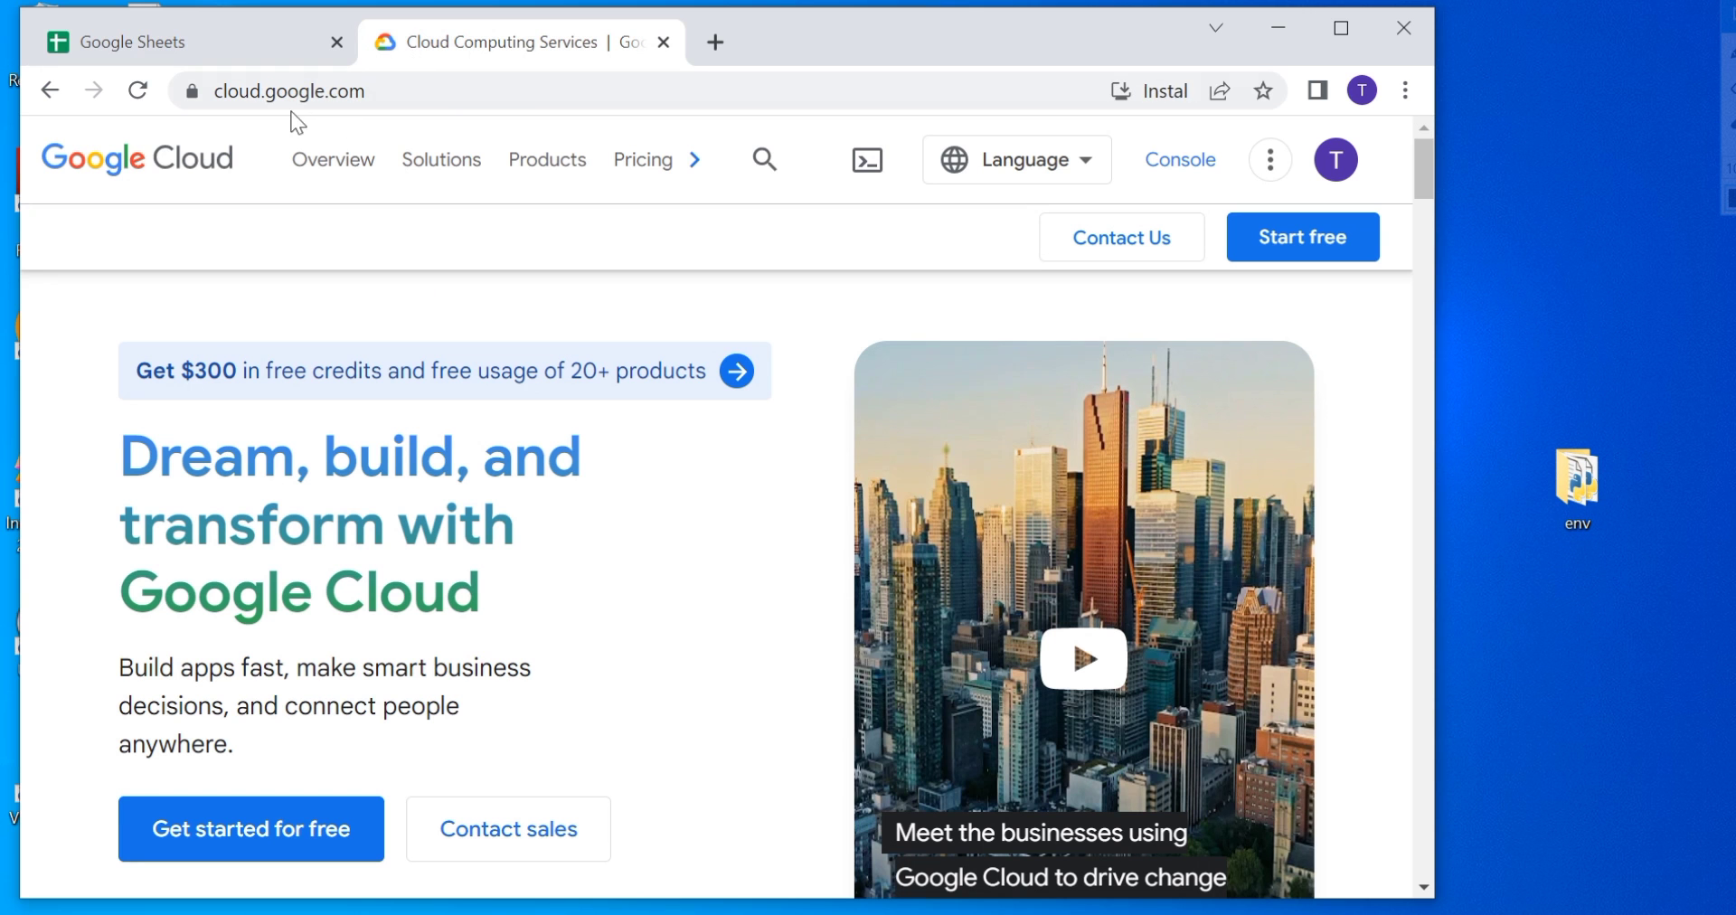
{"action": "left_click", "coordinate": [1155, 169]}
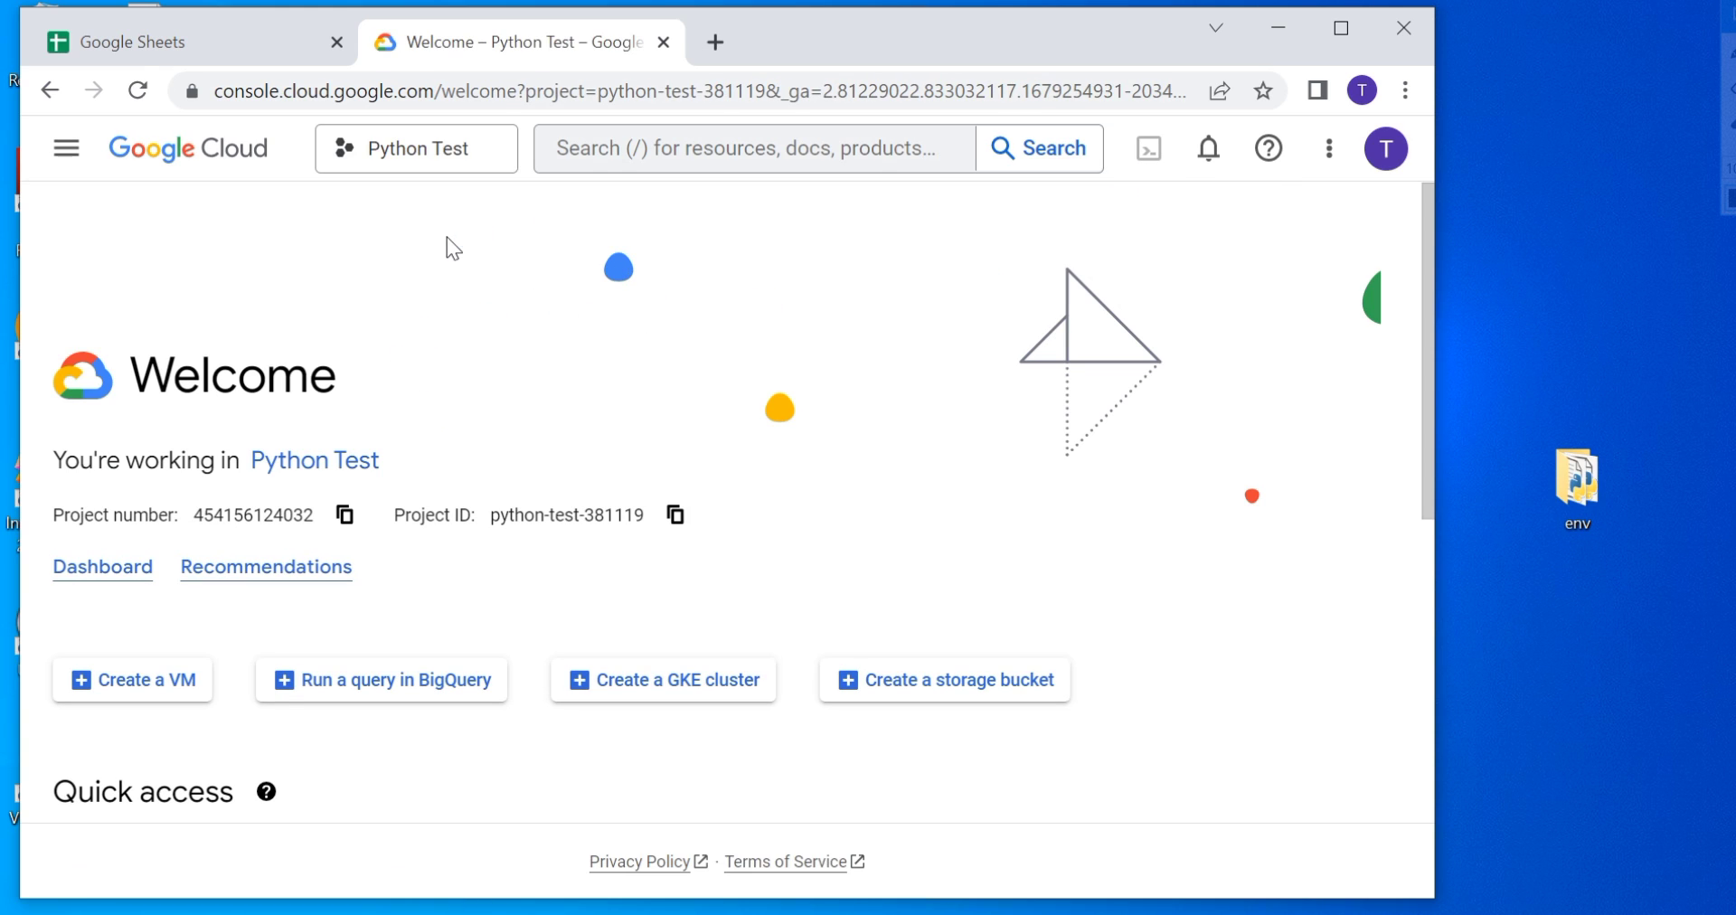
{"action": "left_click", "coordinate": [405, 154]}
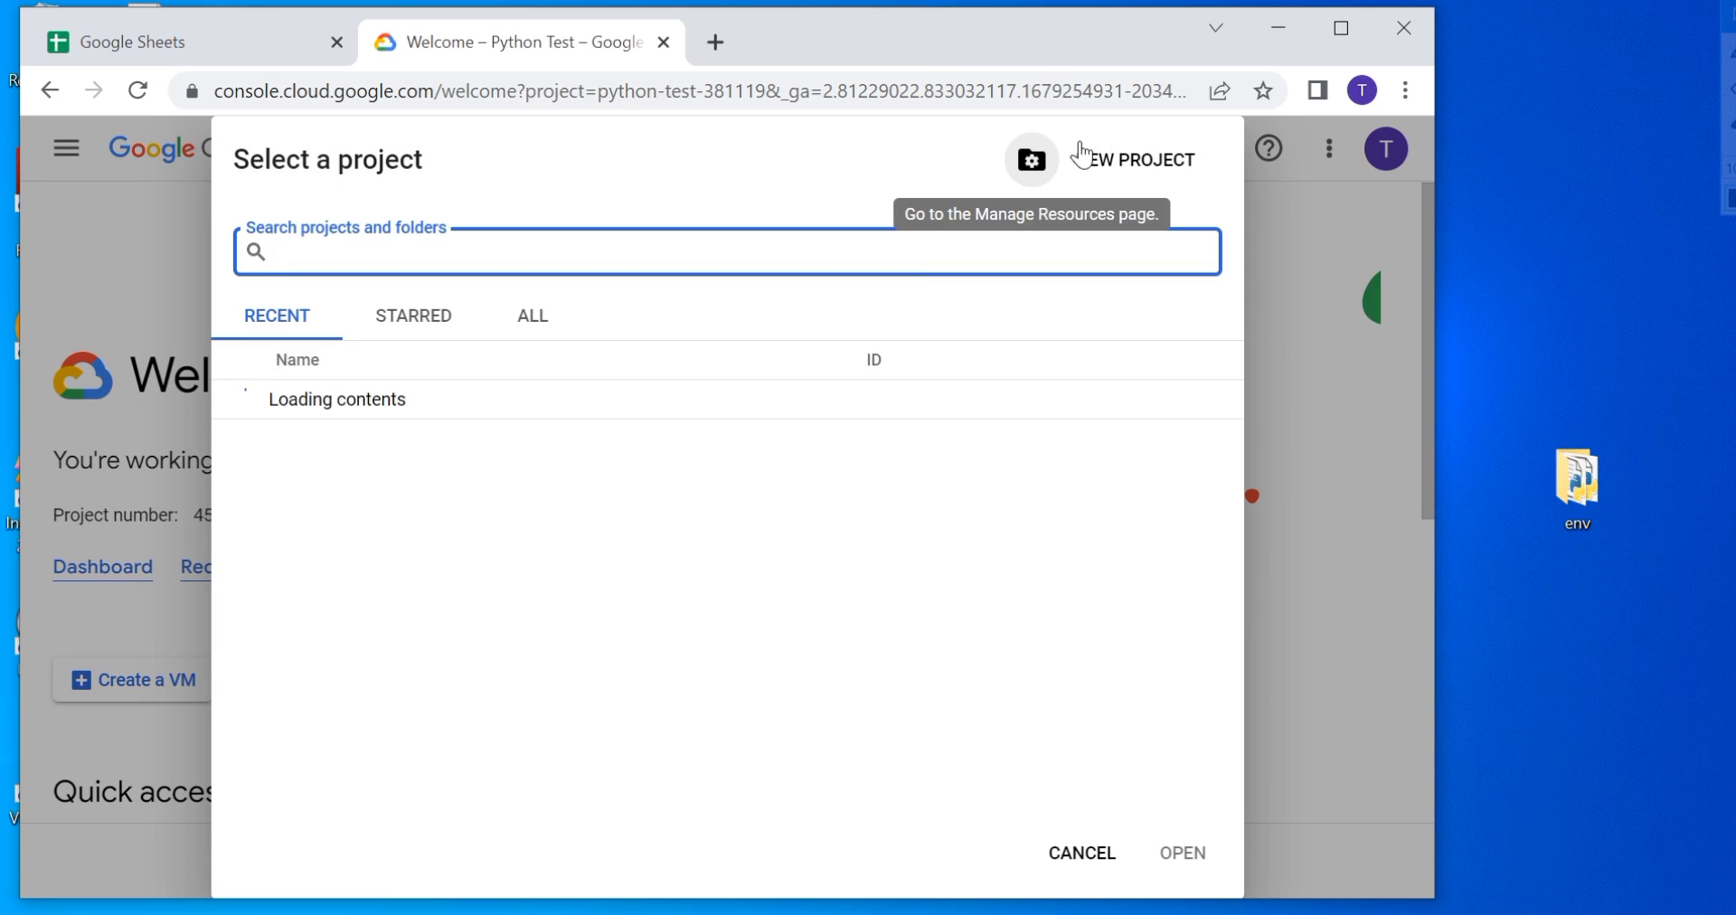
{"action": "left_click", "coordinate": [1293, 338]}
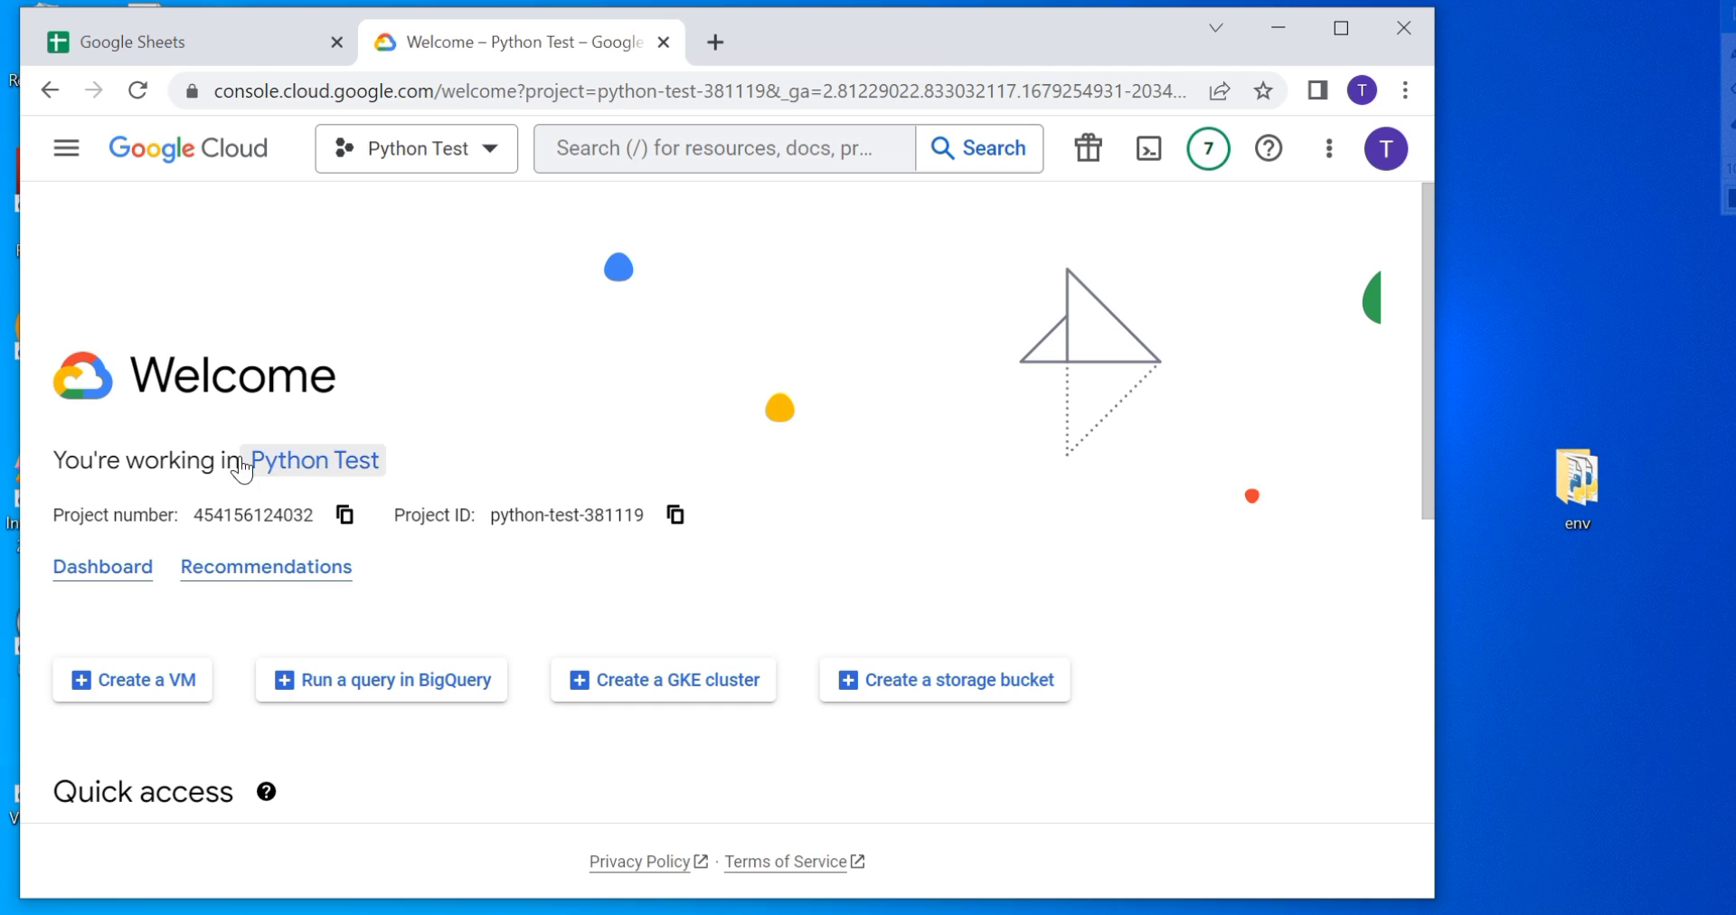
- Go through APIs & Services > Enabled APIs & services to the API Library
{"action": "left_click", "coordinate": [66, 148]}
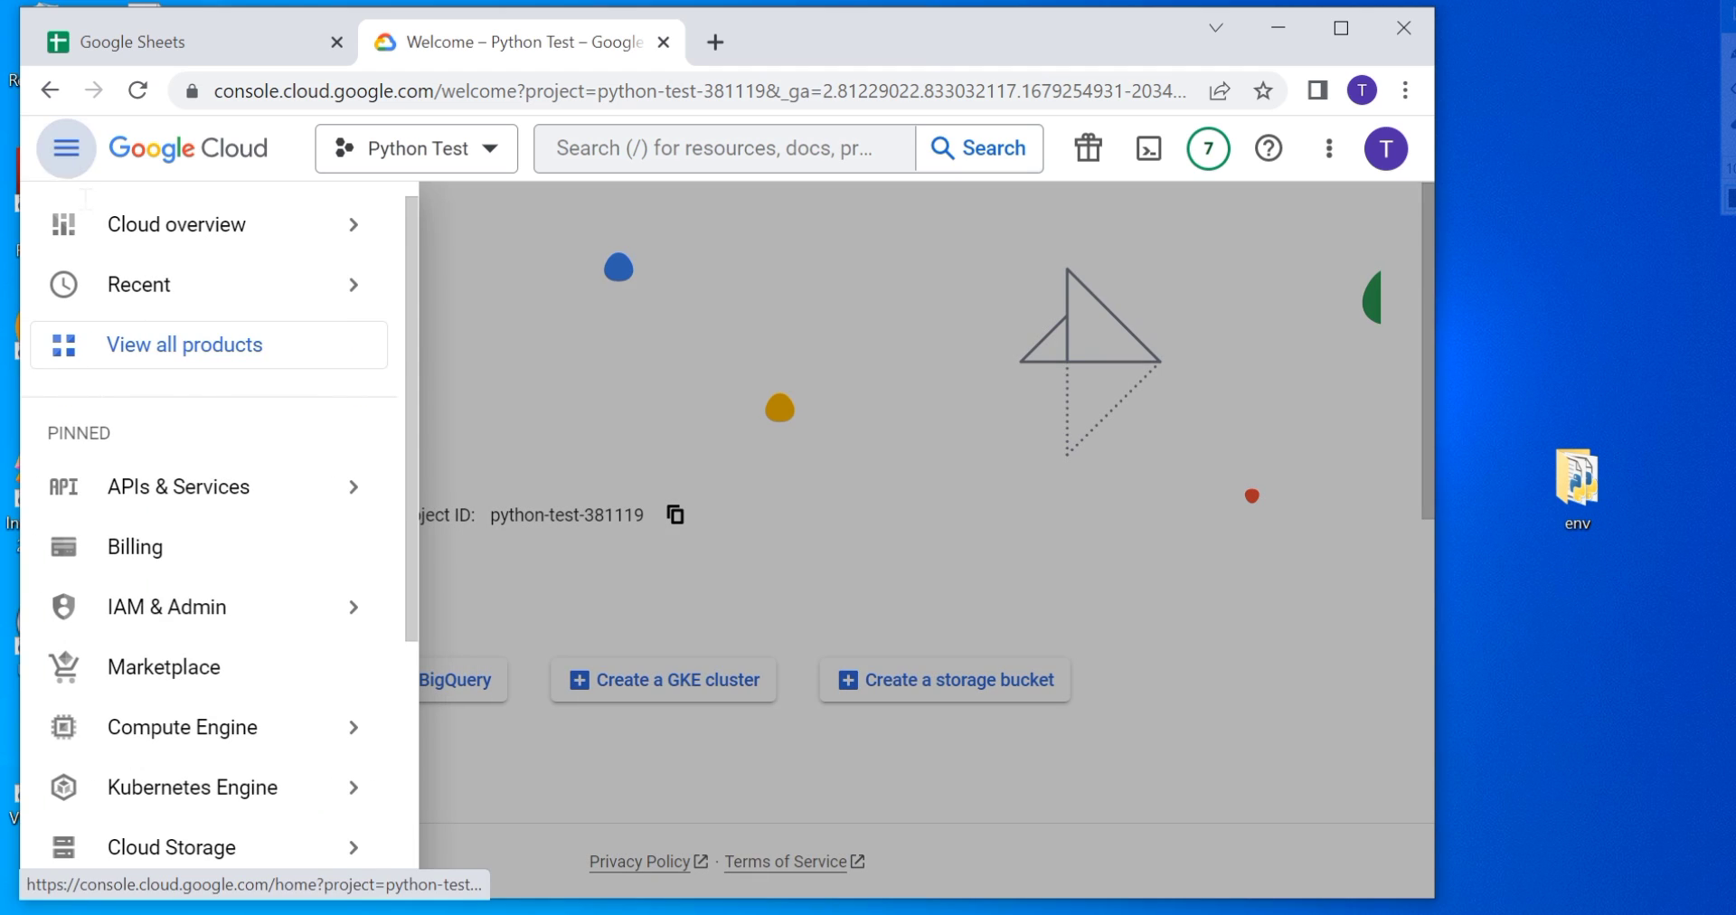
{"action": "mouse_move", "coordinate": [228, 476]}
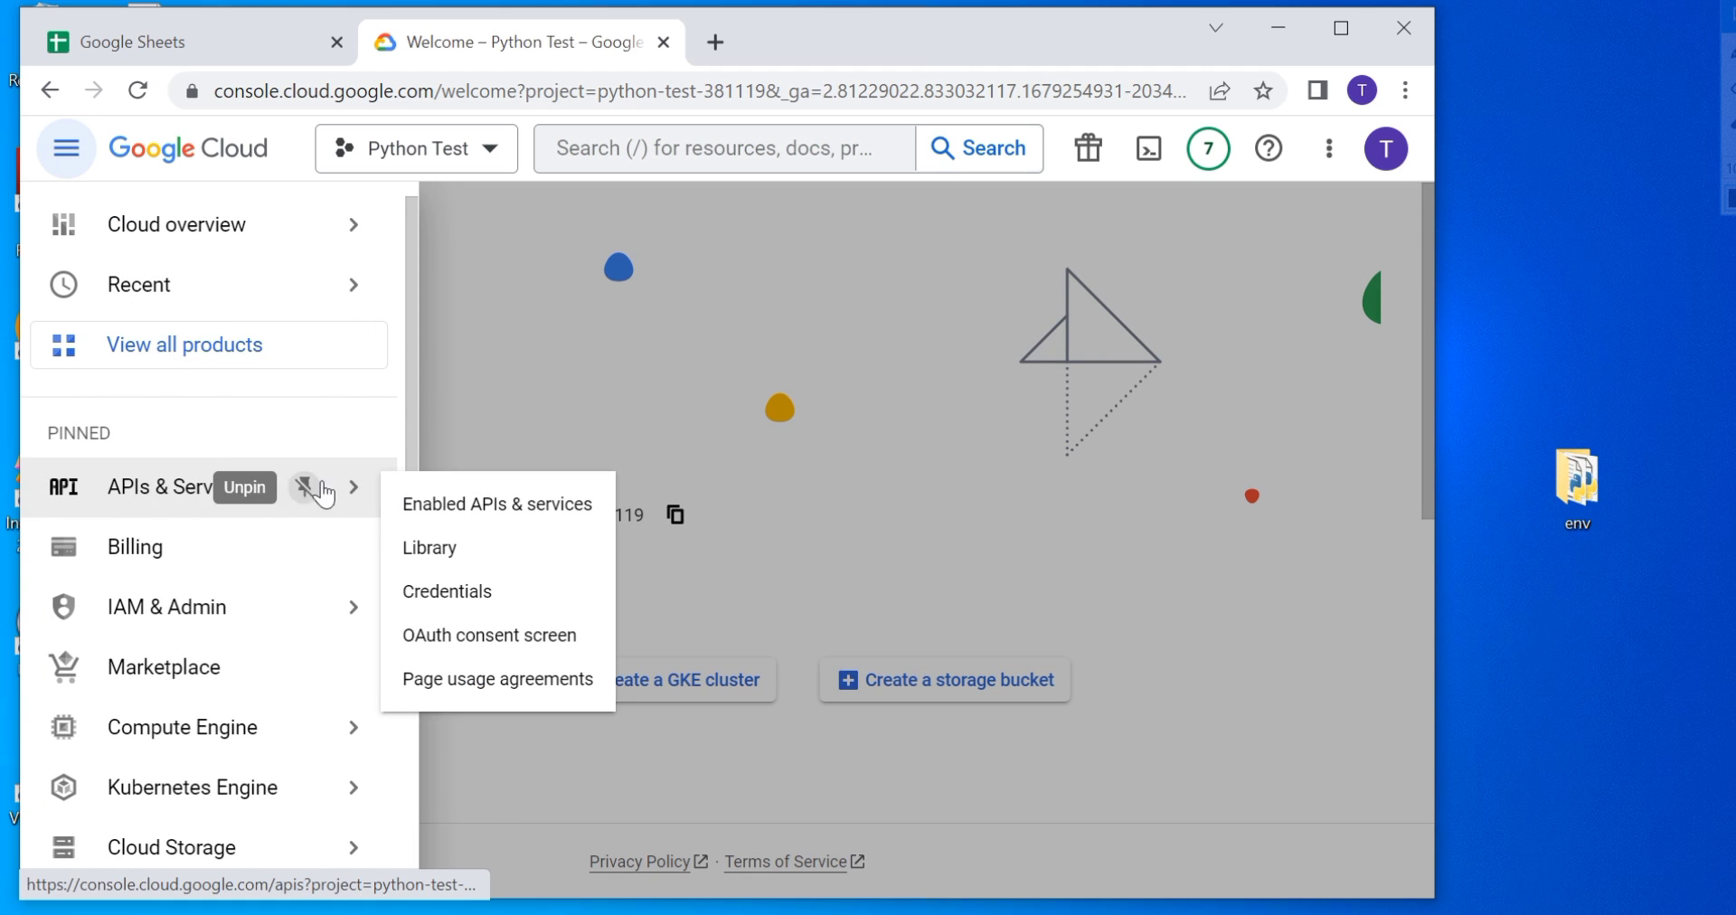
{"action": "left_click", "coordinate": [446, 512]}
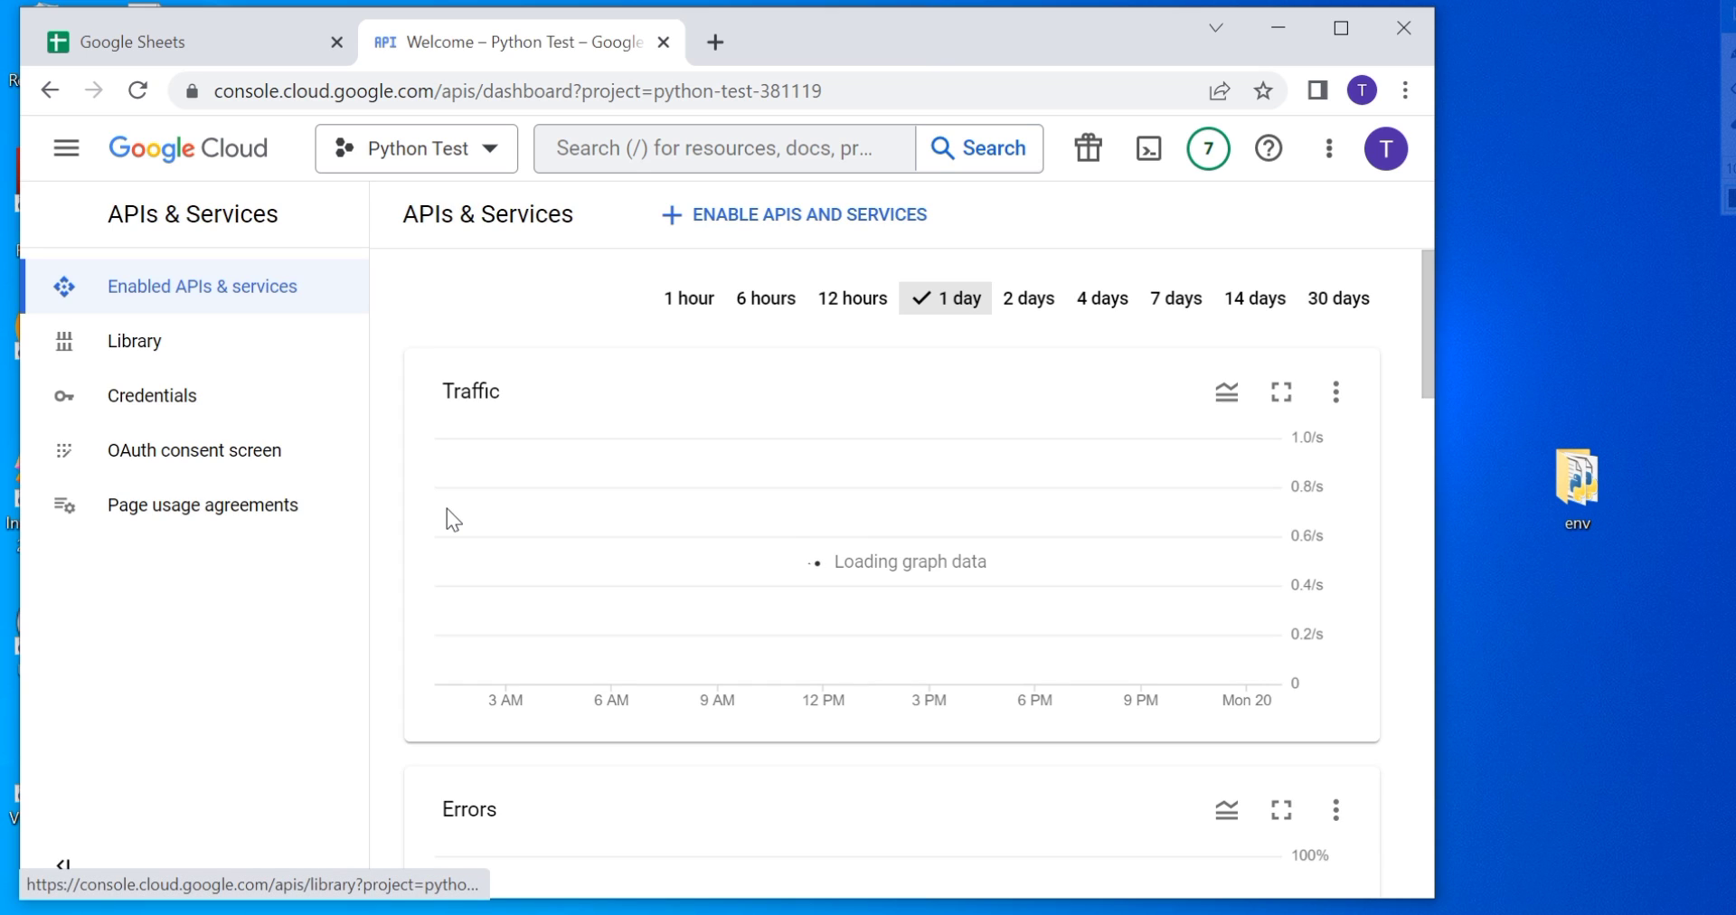
{"action": "left_click", "coordinate": [684, 237]}
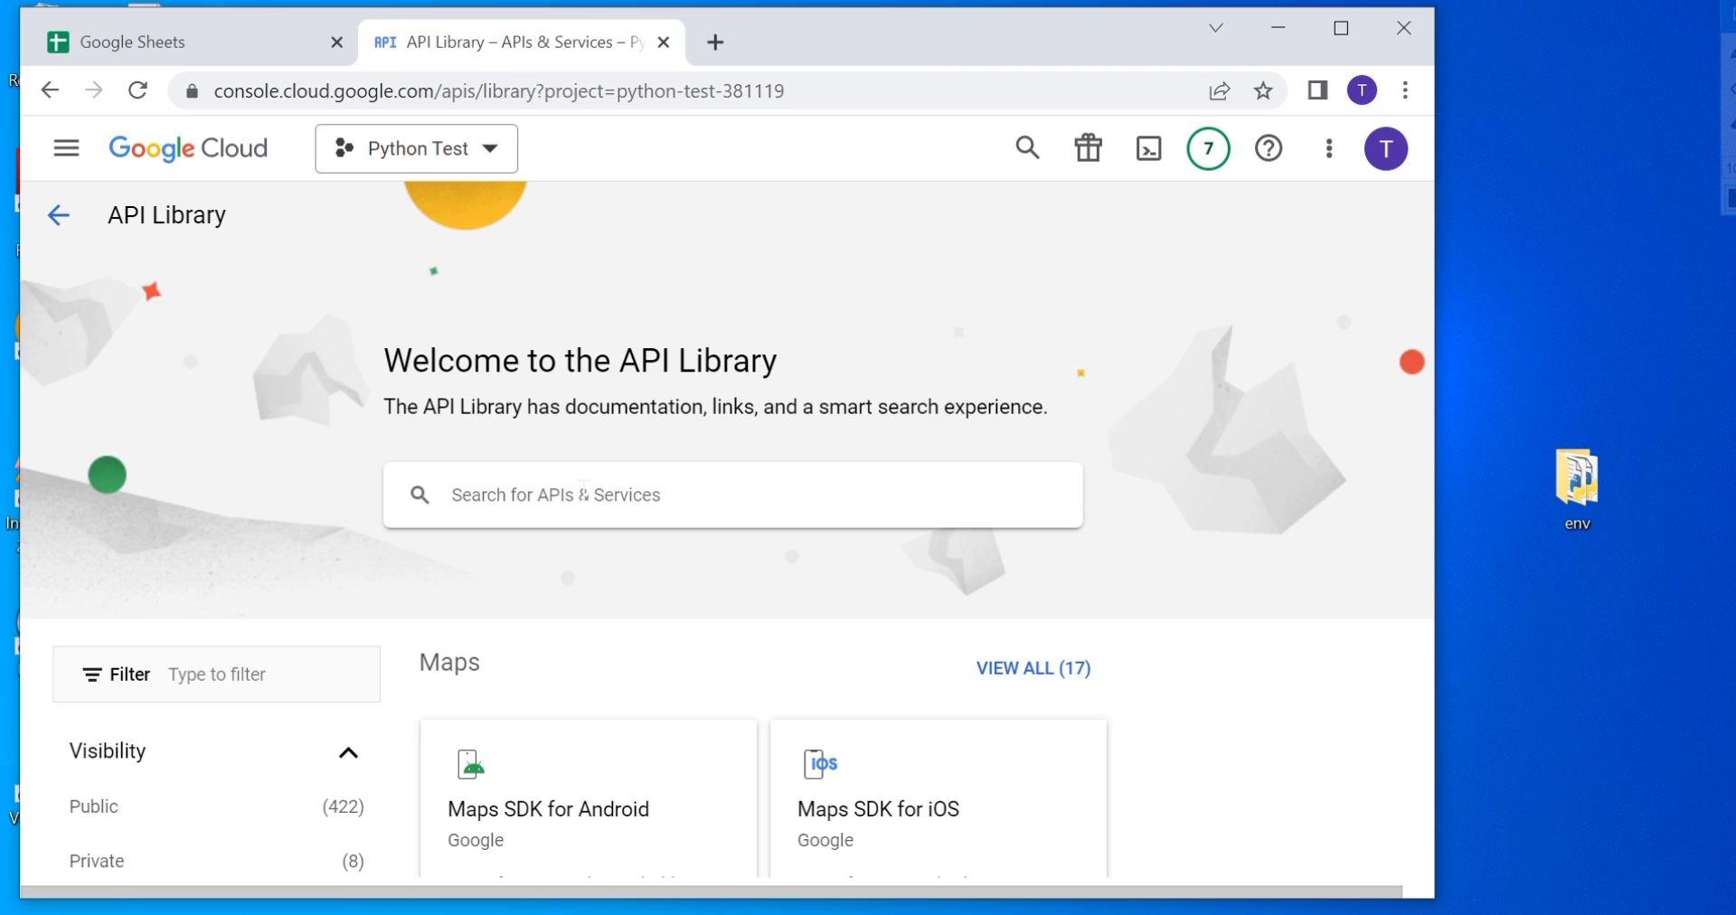
- Search the library for 'drive' and confirm the Google Drive API is enabled
{"action": "left_click", "coordinate": [584, 488]}
{"action": "type", "text": "drive"}
{"action": "key", "text": "Return"}
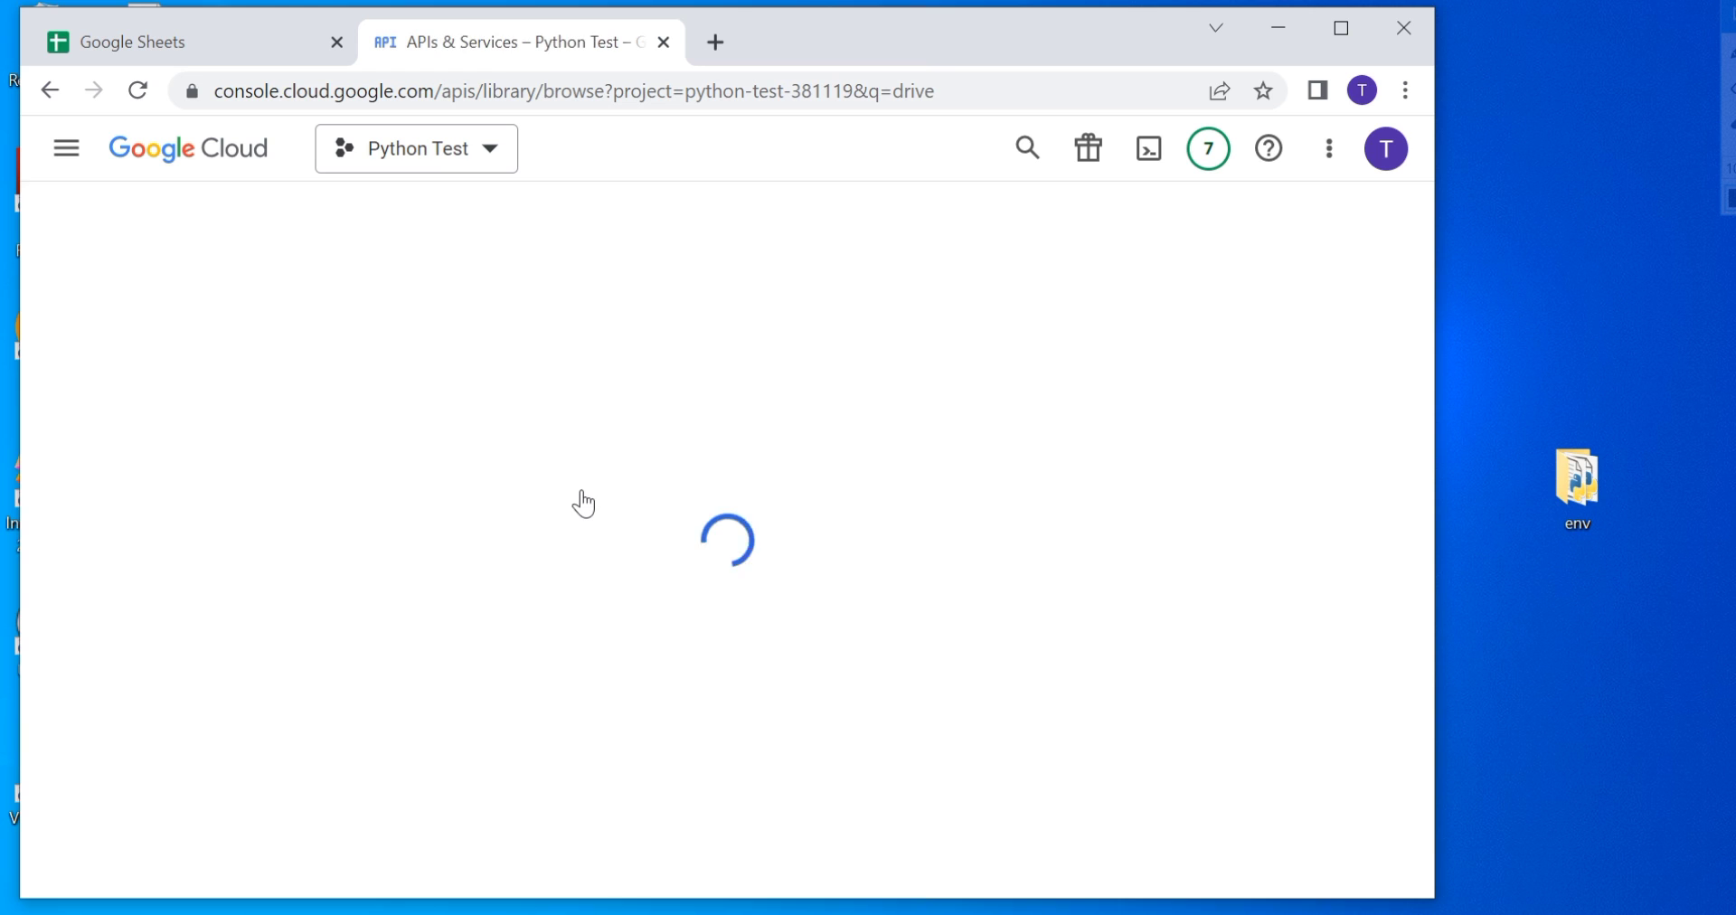
{"action": "left_click", "coordinate": [590, 479]}
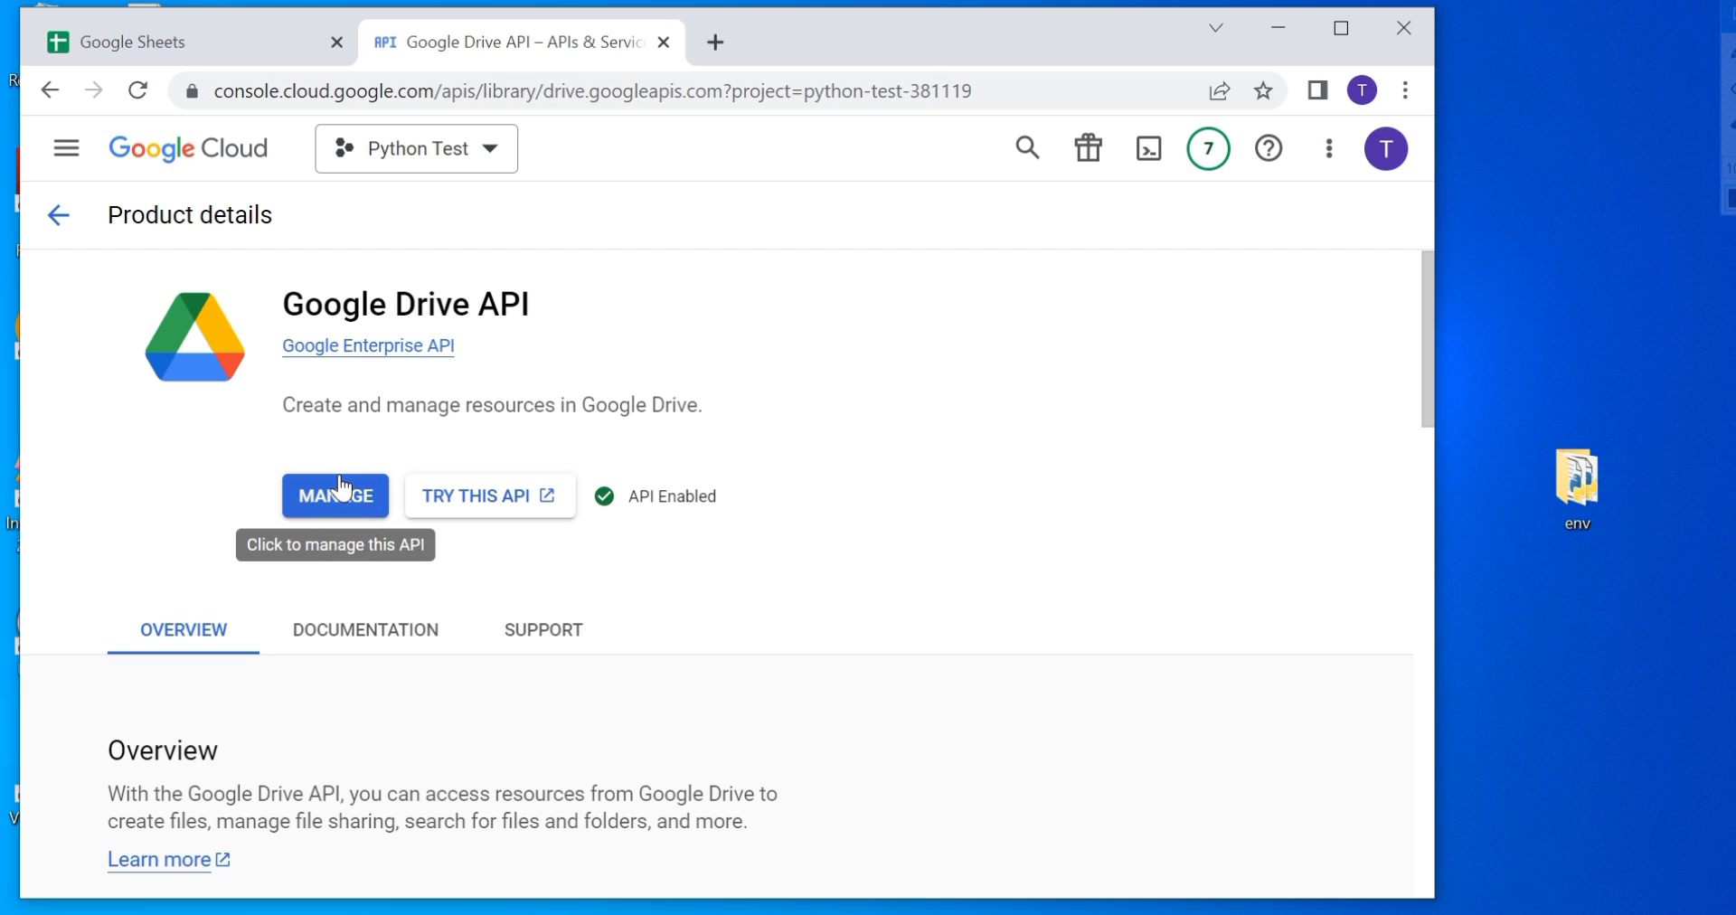
- Search for 'shee' and confirm the Google Sheets API is enabled
{"action": "left_click", "coordinate": [44, 230]}
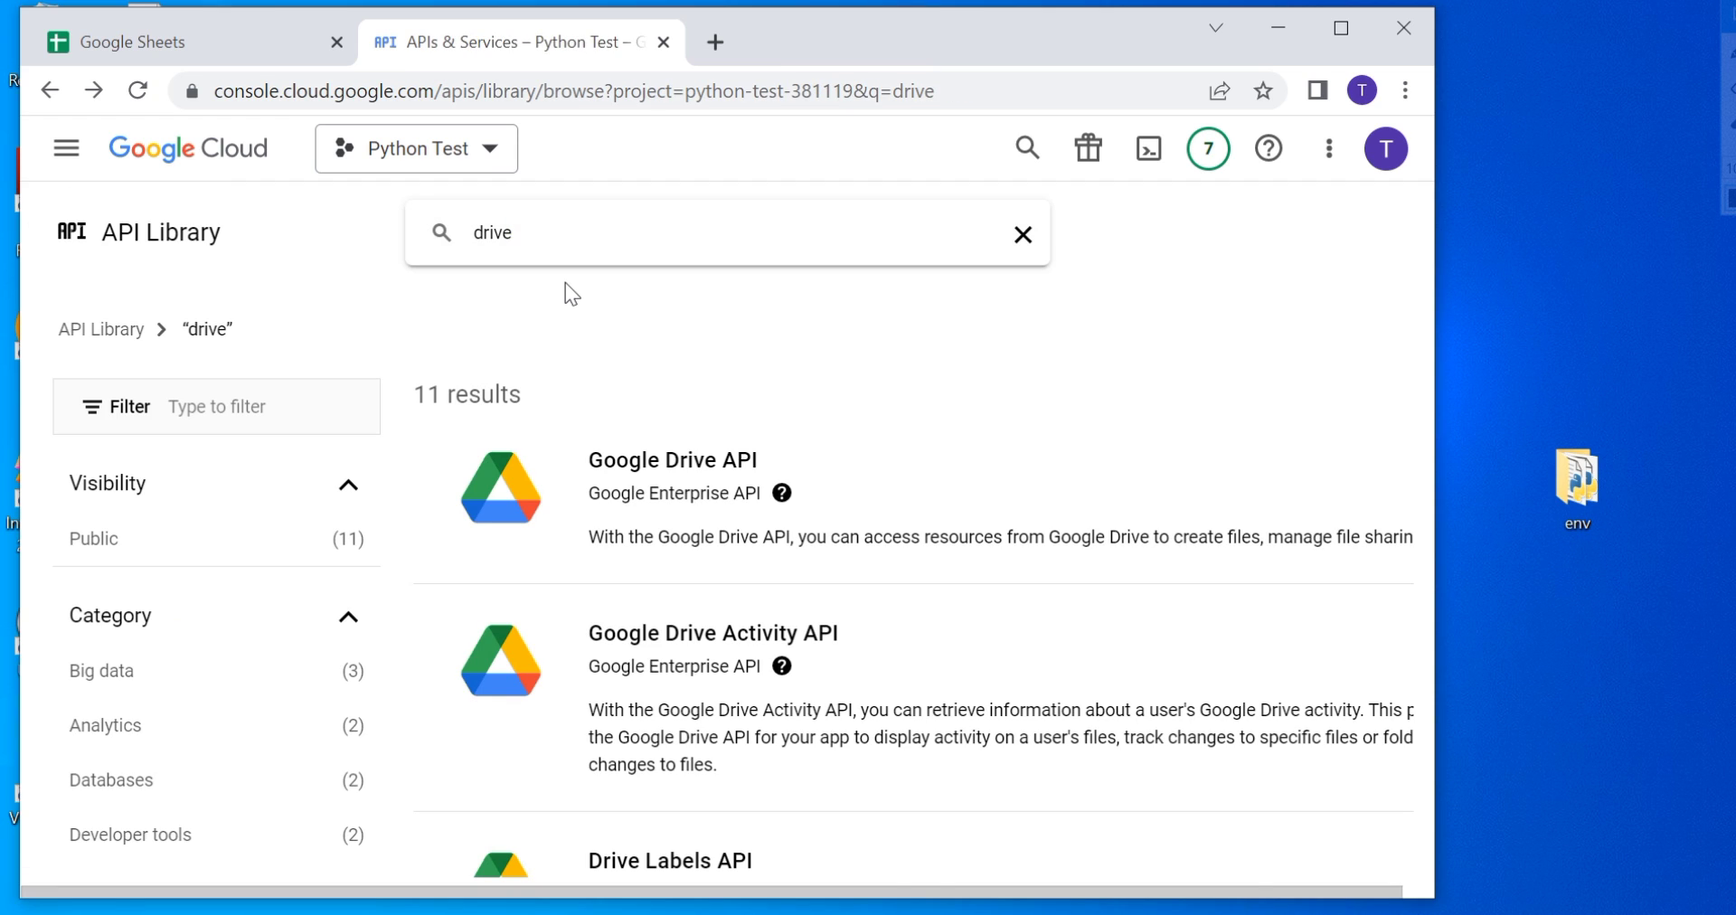
{"action": "key", "text": "BackSpace"}
{"action": "key", "text": "BackSpace"}
{"action": "key", "text": "BackSpace"}
{"action": "key", "text": "BackSpace"}
{"action": "key", "text": "BackSpace"}
{"action": "type", "text": "sheets"}
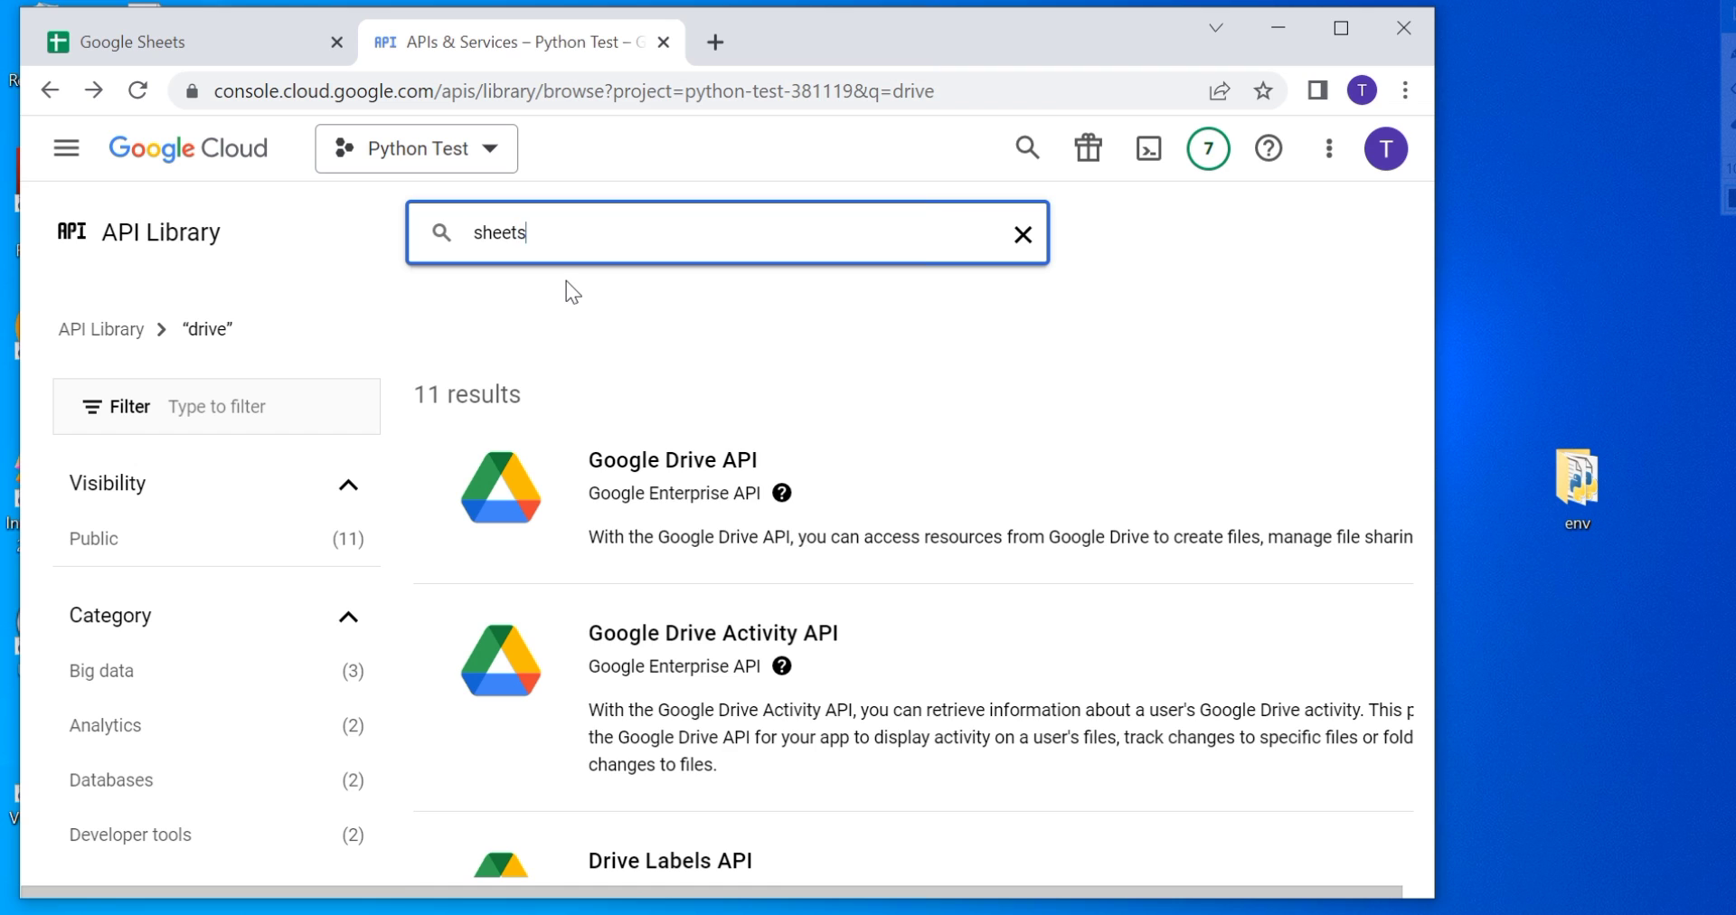
{"action": "key", "text": "Return"}
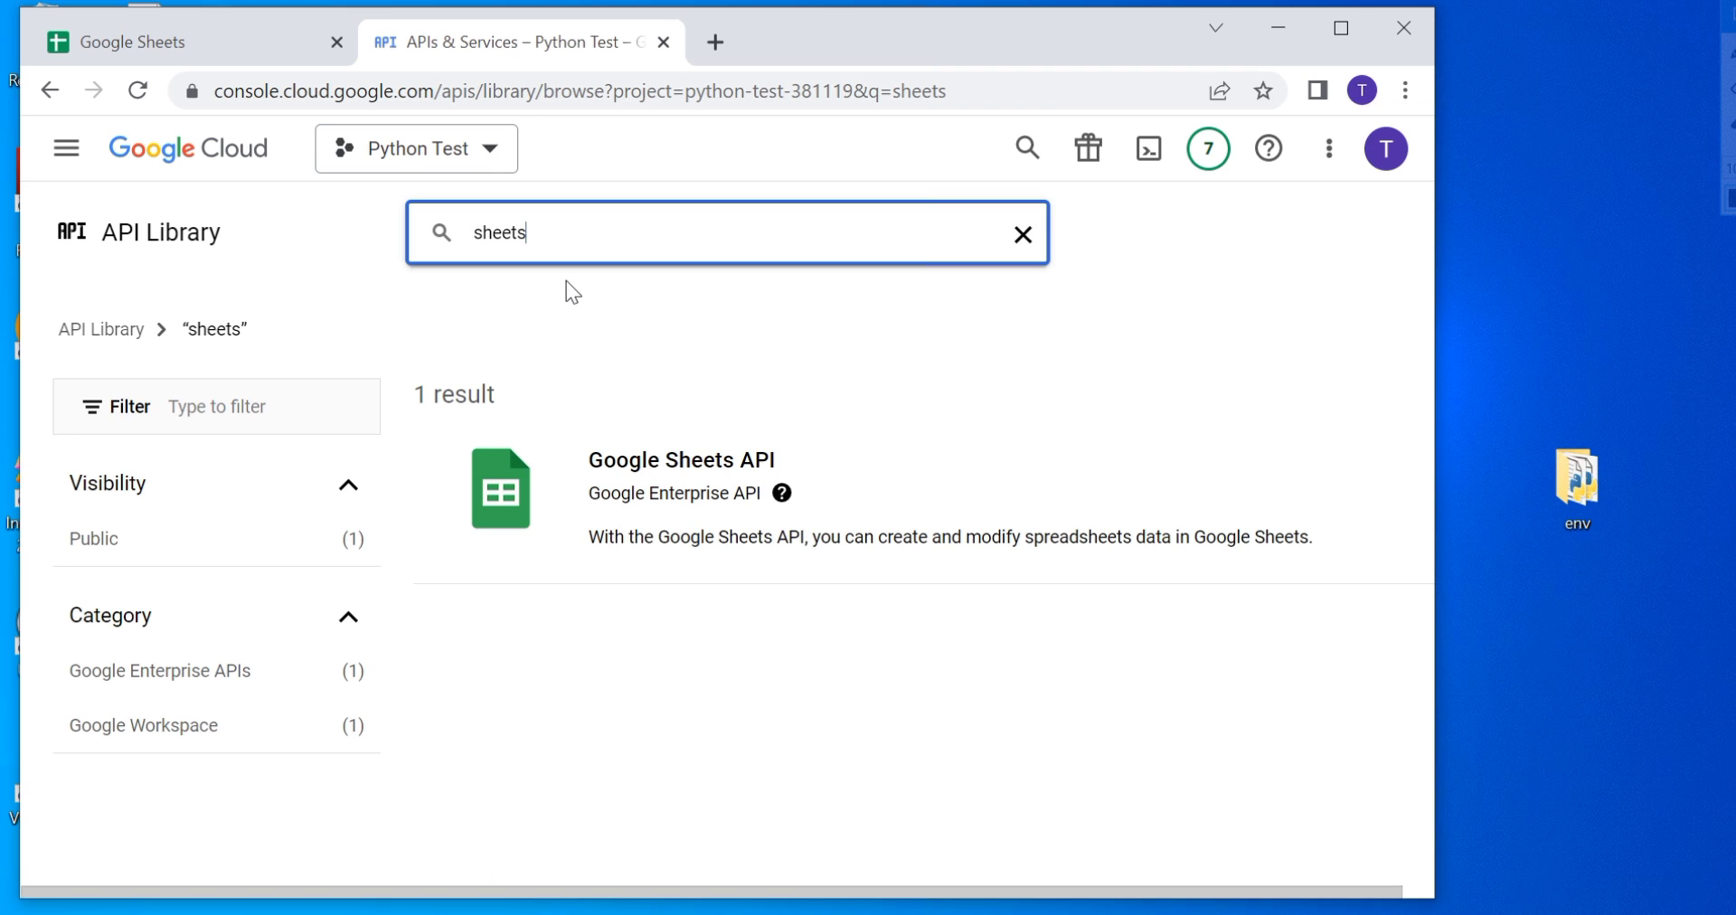
{"action": "left_click", "coordinate": [584, 454]}
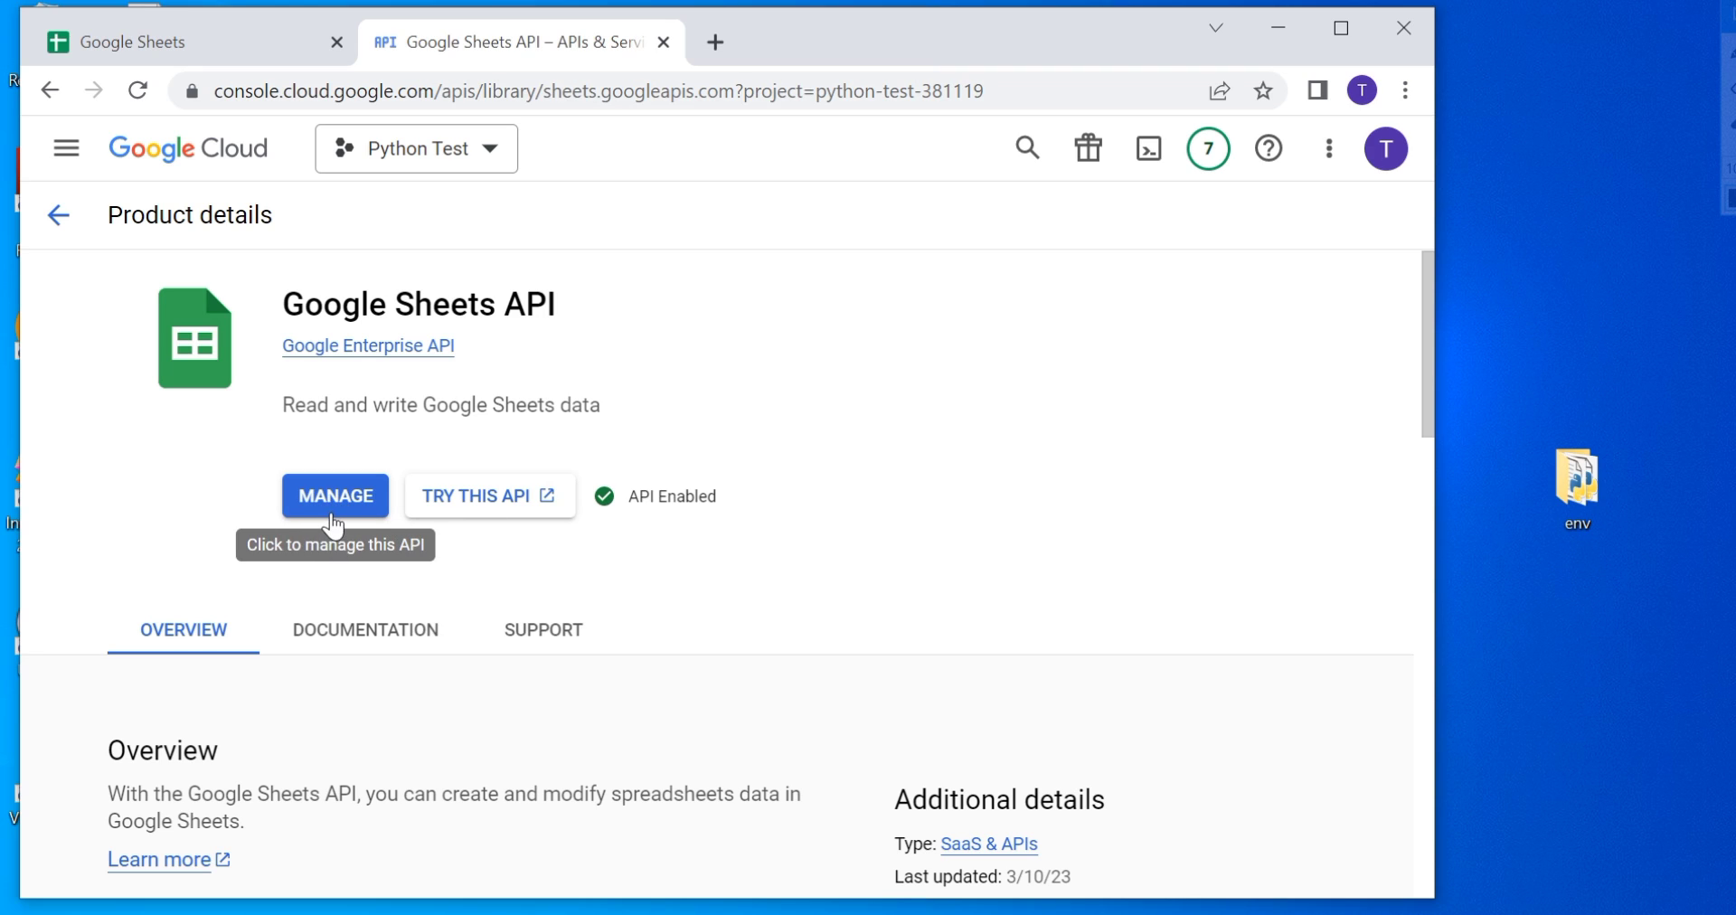
- Review Drive and Sheets in the Enabled APIs & services list, then go to Credentials
{"action": "left_click", "coordinate": [59, 233]}
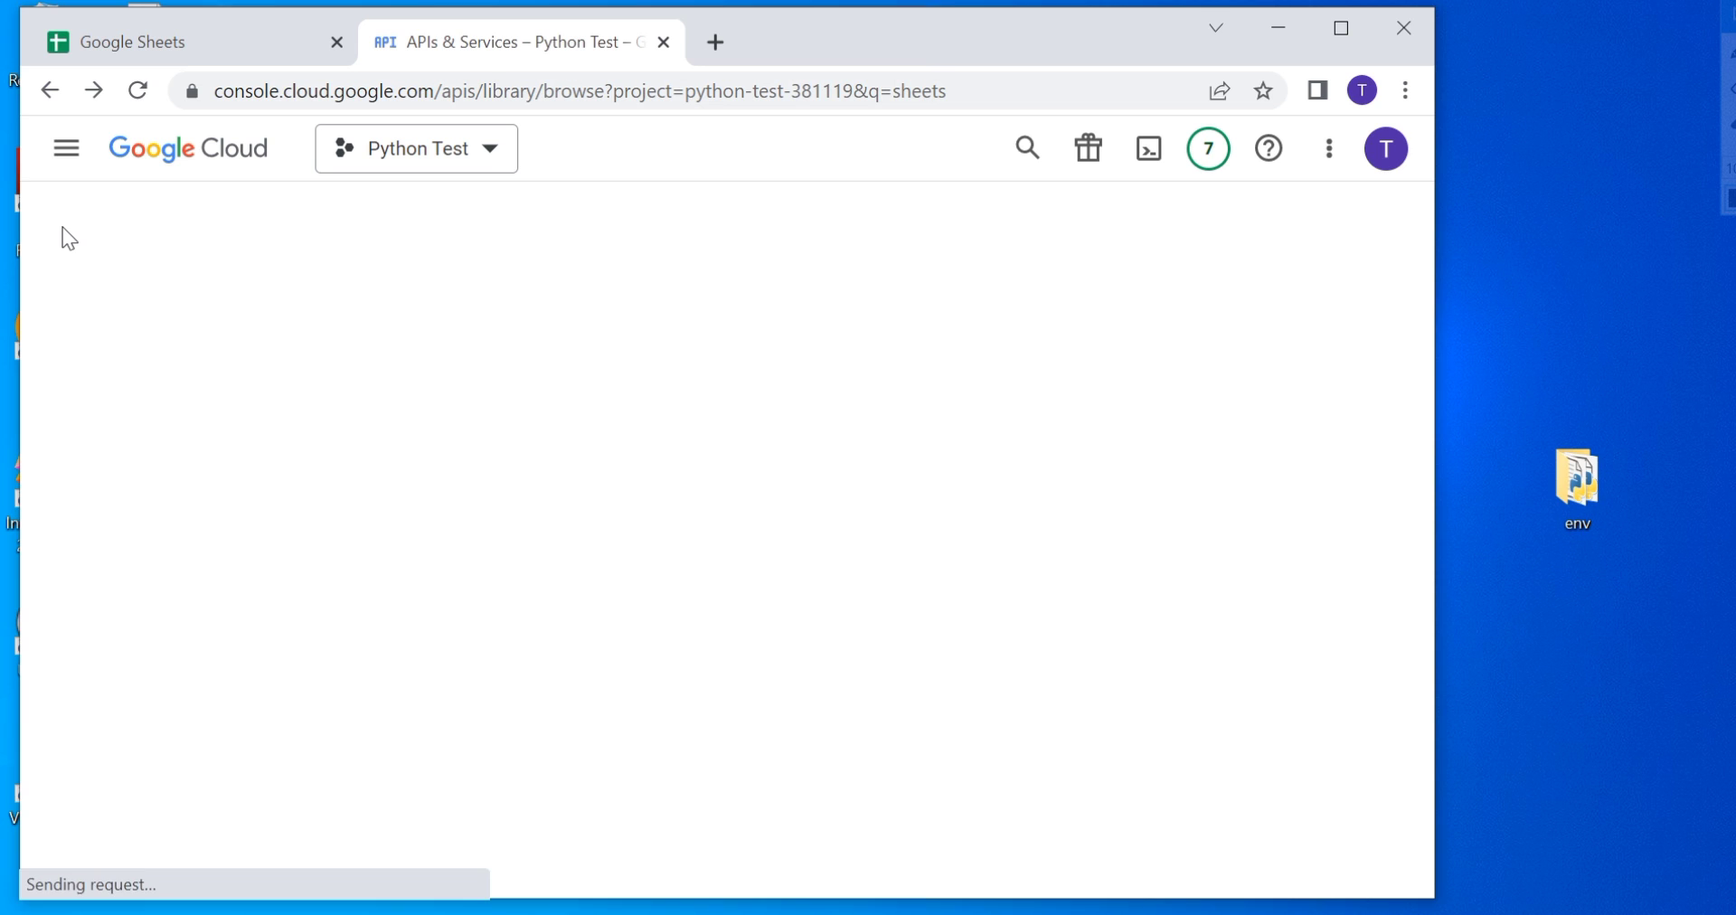
{"action": "left_click", "coordinate": [59, 153]}
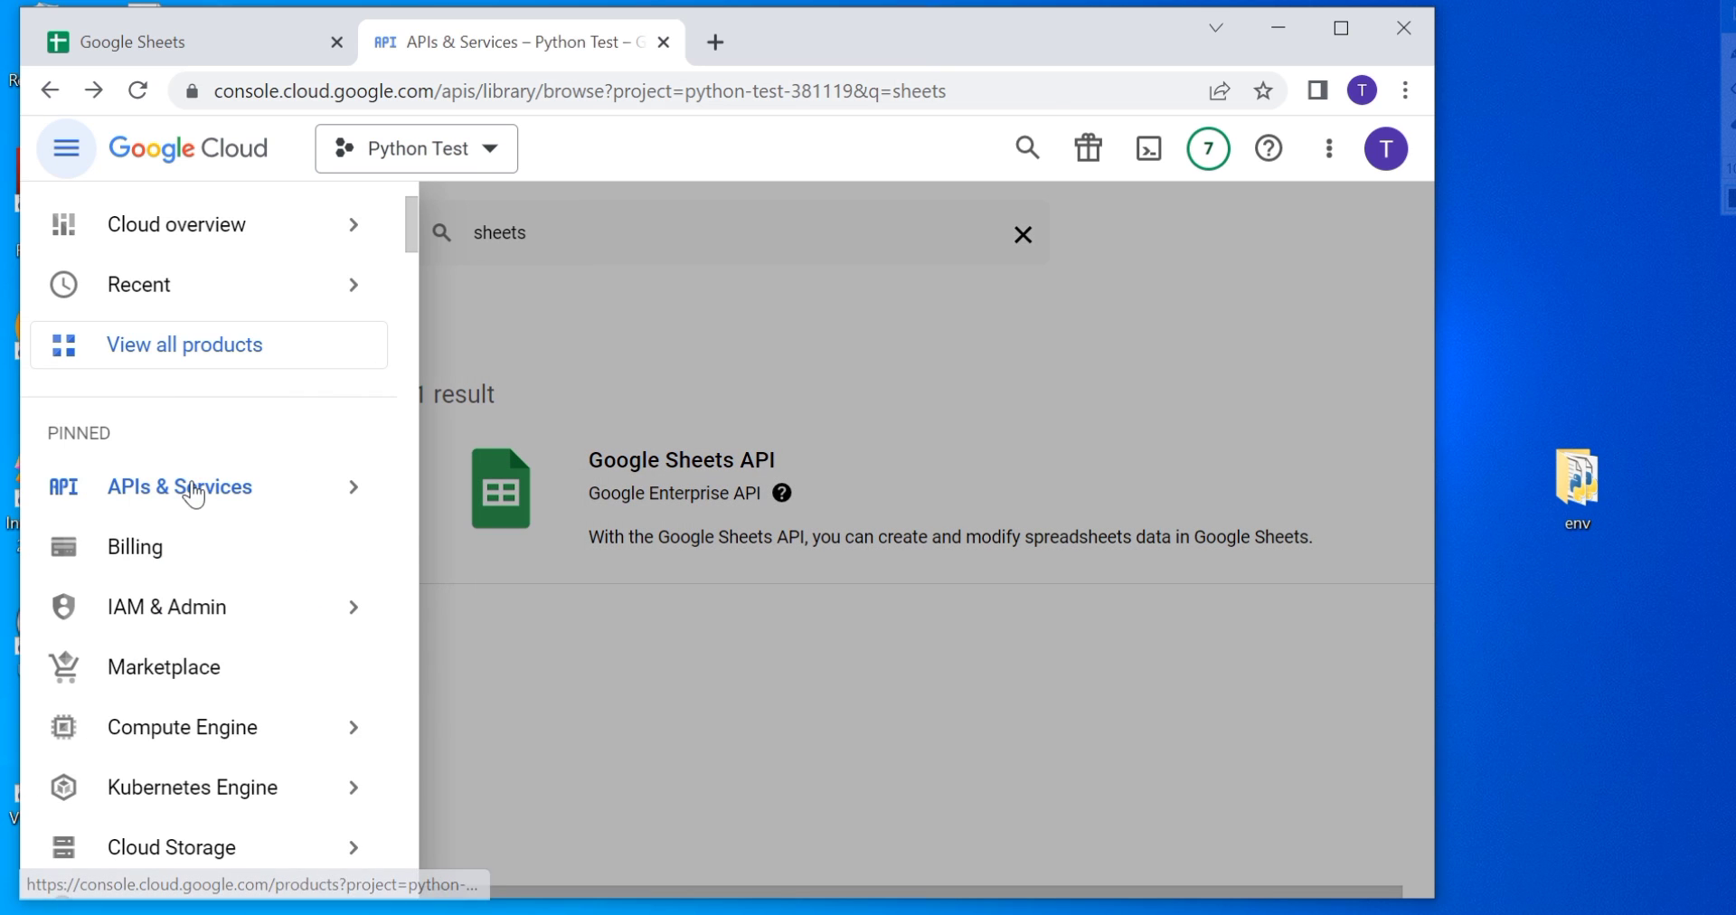
{"action": "mouse_move", "coordinate": [202, 492]}
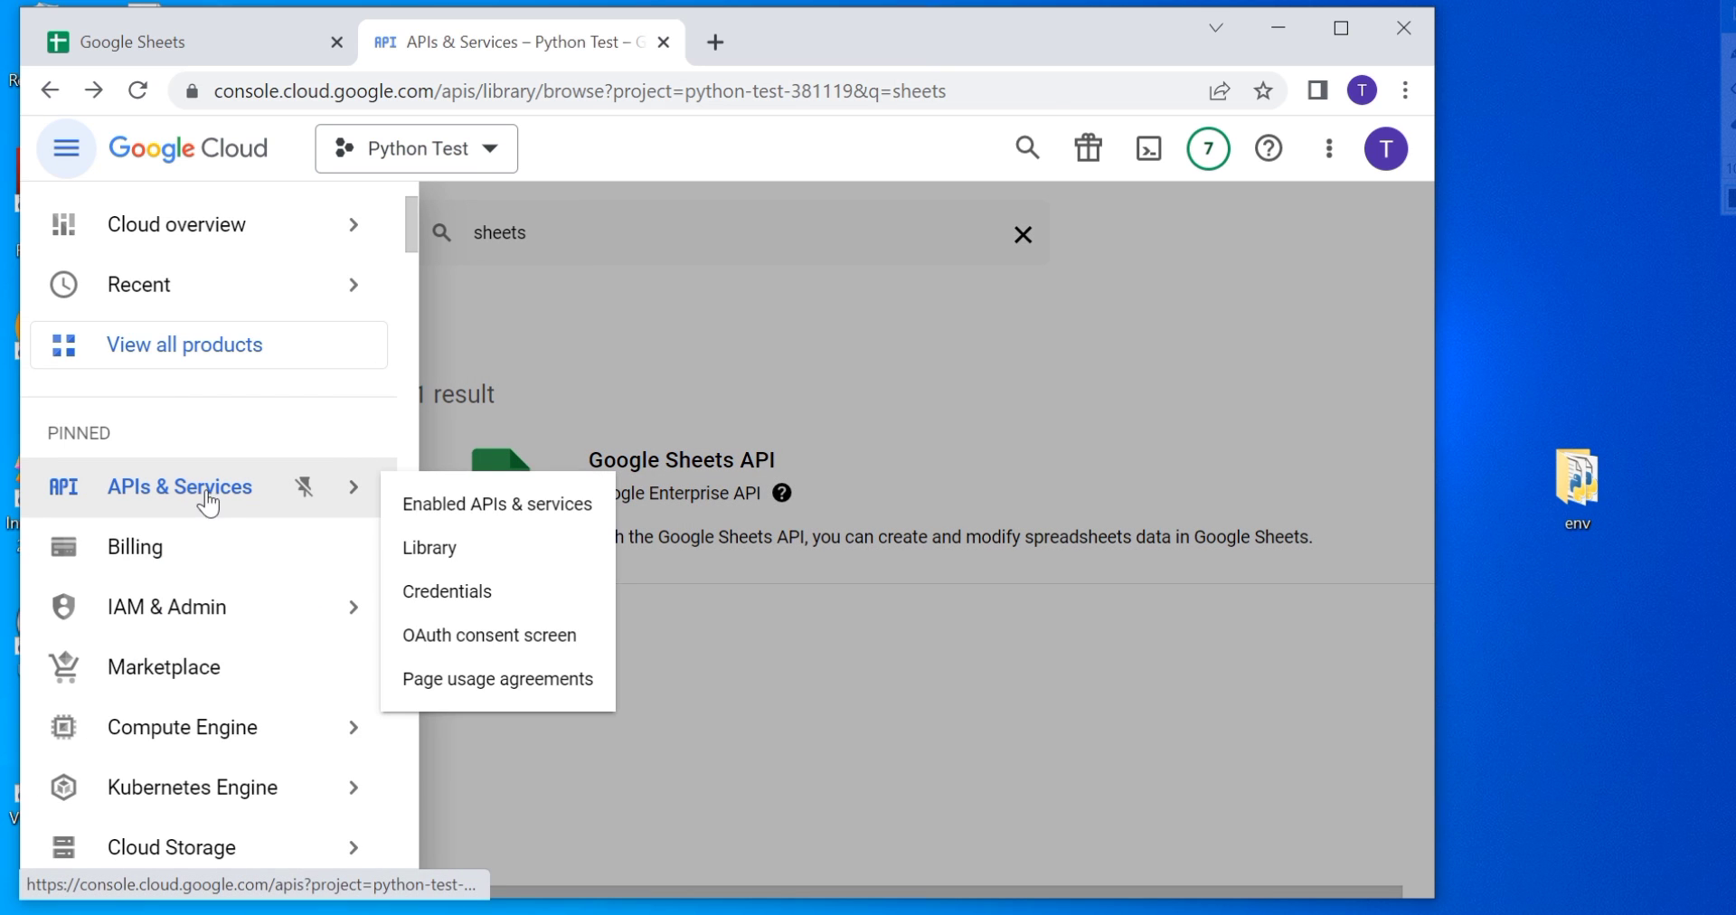
{"action": "left_click", "coordinate": [439, 507]}
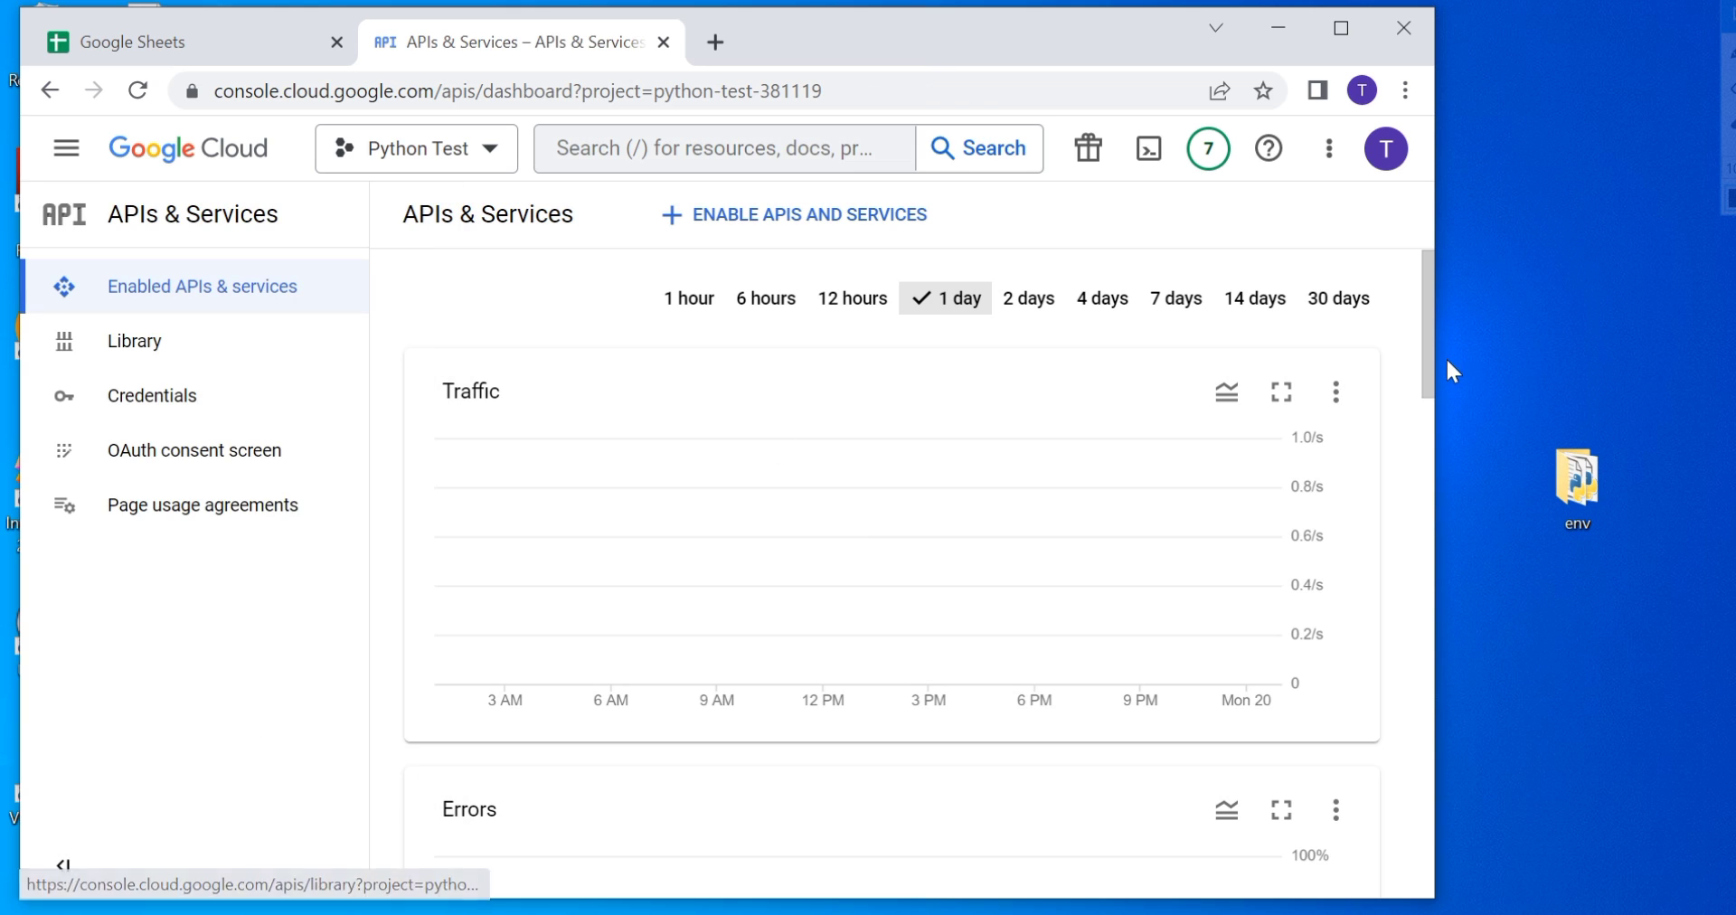
{"action": "left_click_drag", "start_coordinate": [1427, 360], "coordinate": [1423, 810]}
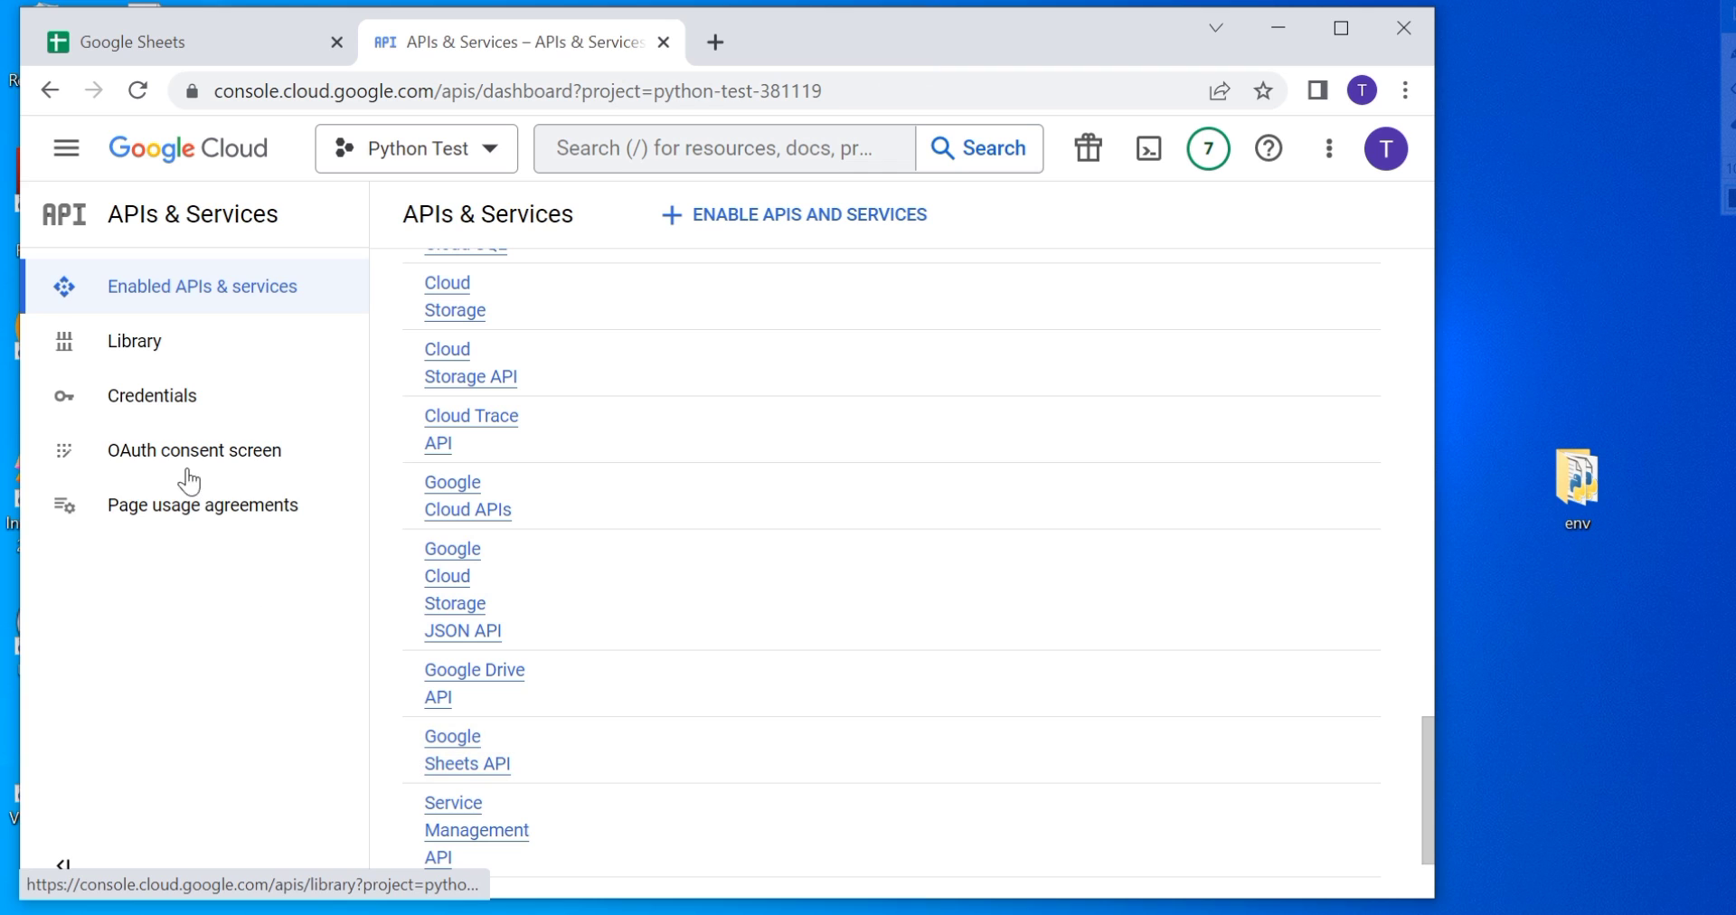
{"action": "left_click", "coordinate": [162, 423]}
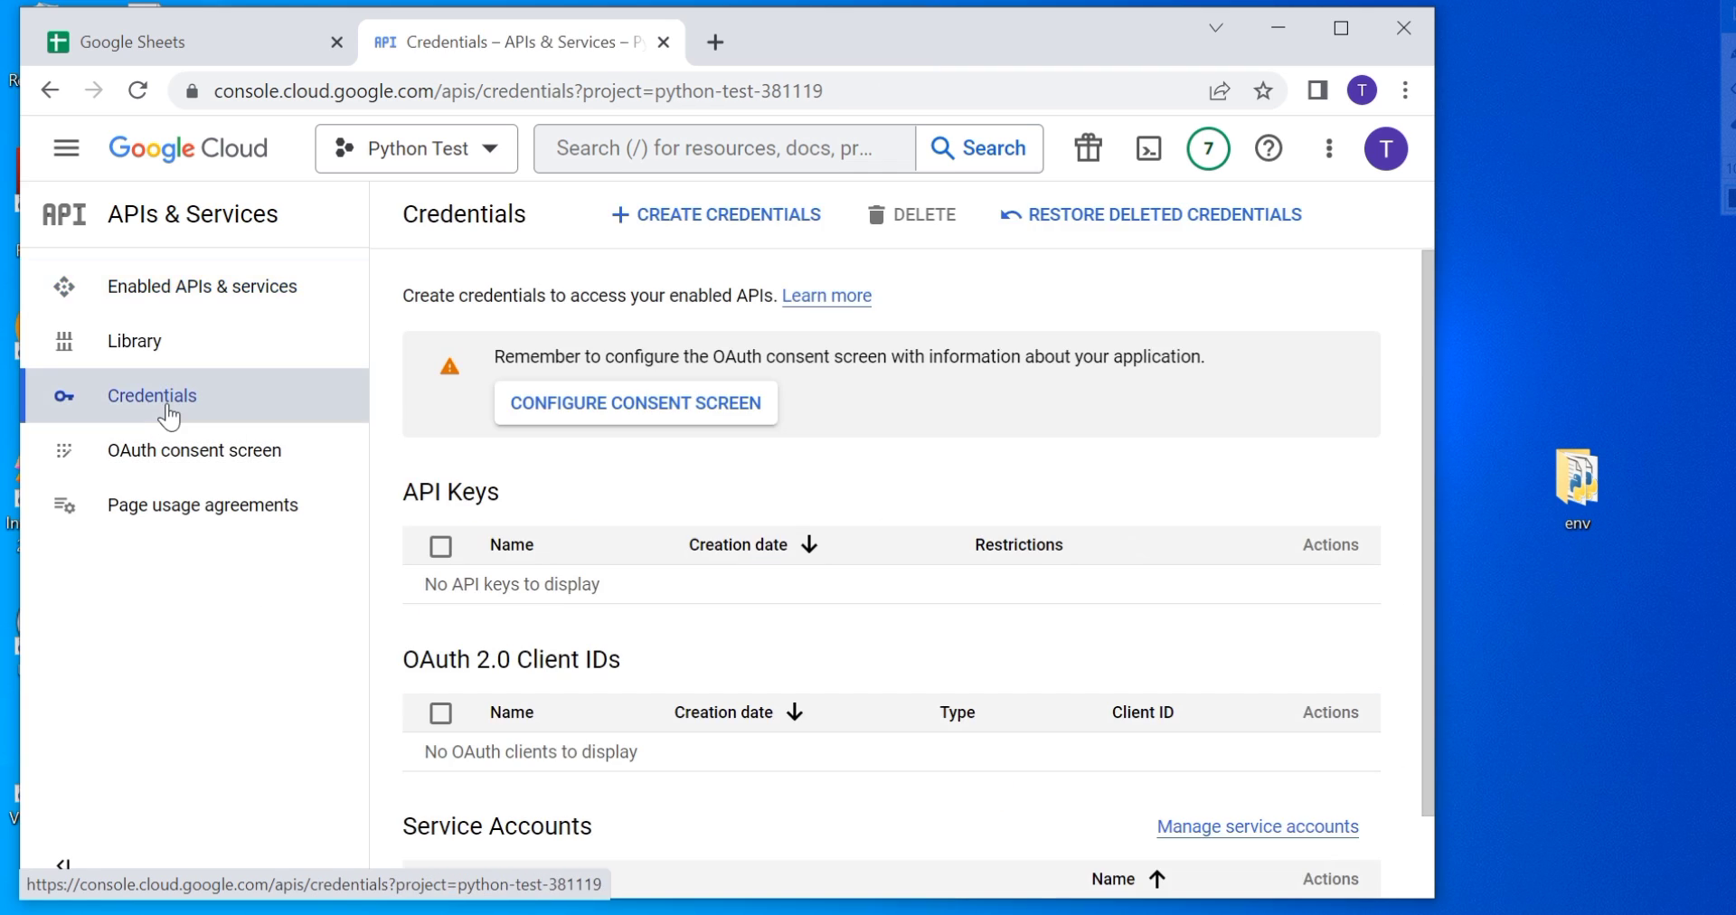
- Start a new service account named 'Python-test', with the ID auto-filled as python-test
{"action": "left_click", "coordinate": [649, 217]}
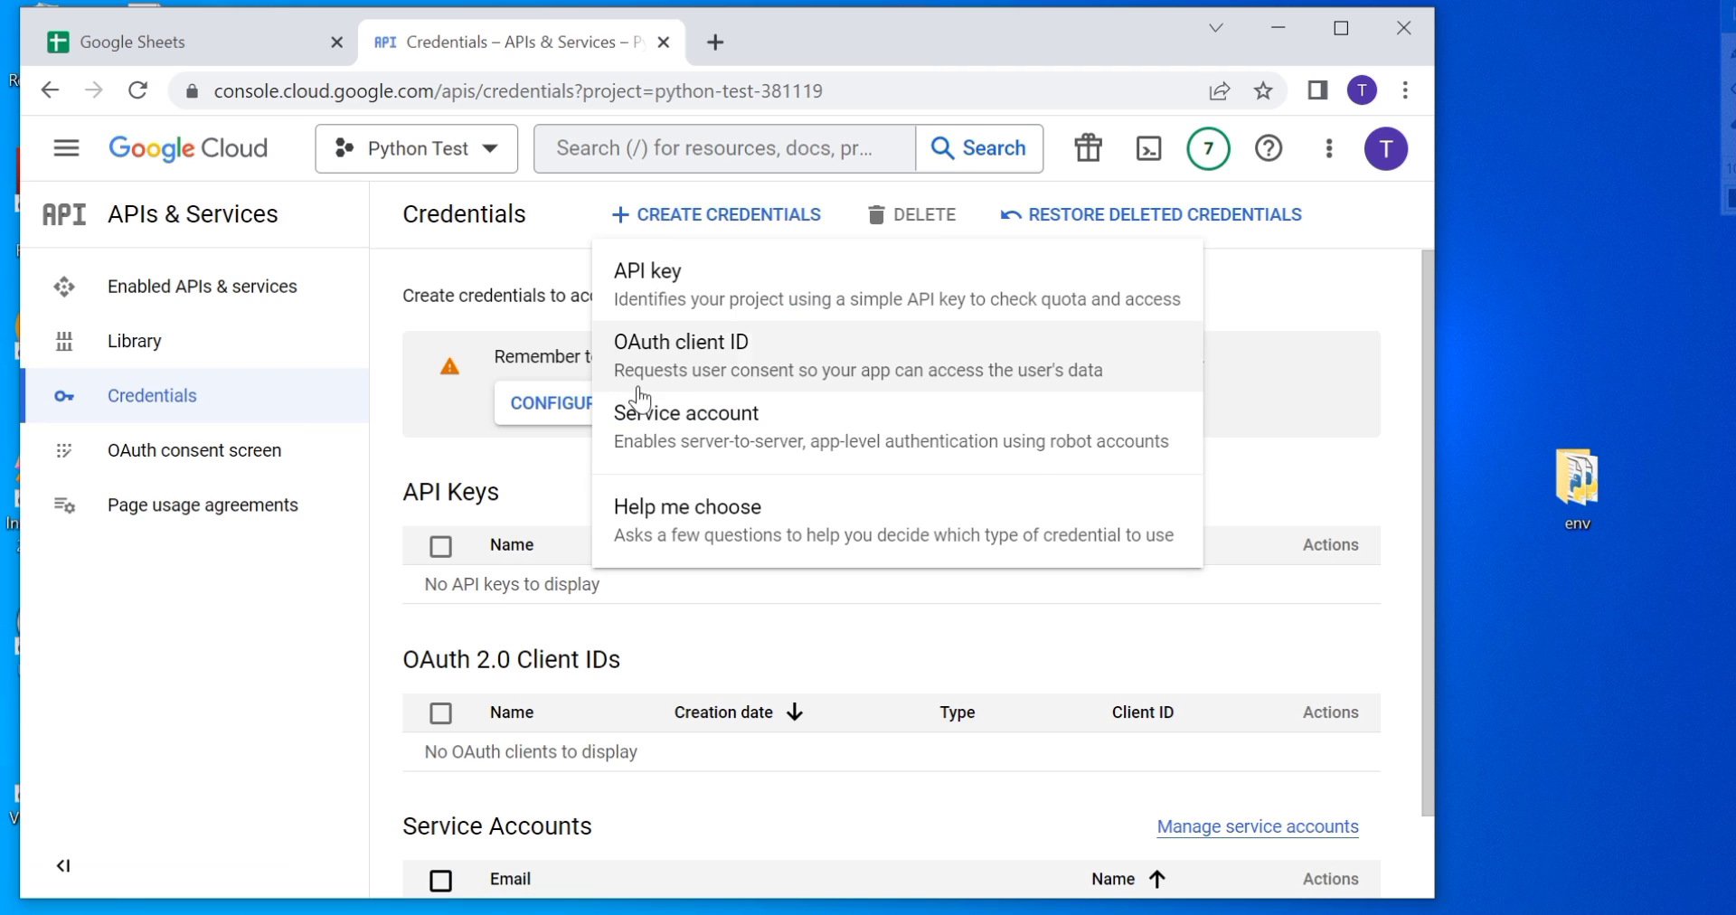
{"action": "left_click", "coordinate": [714, 452]}
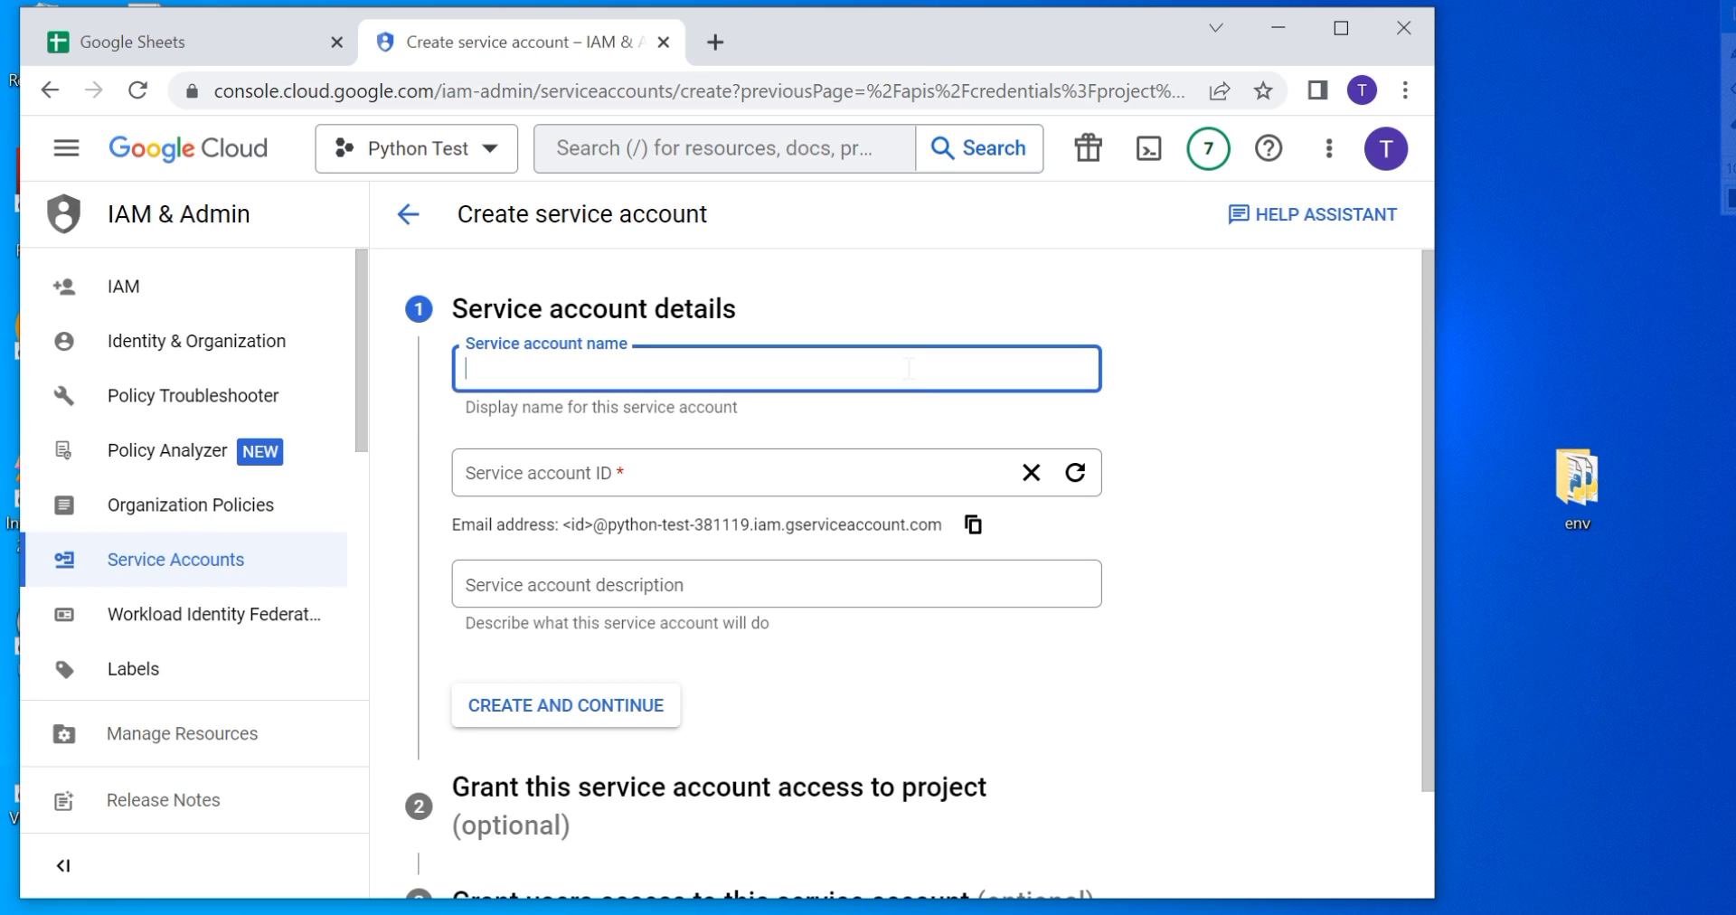
{"action": "type", "text": "P"}
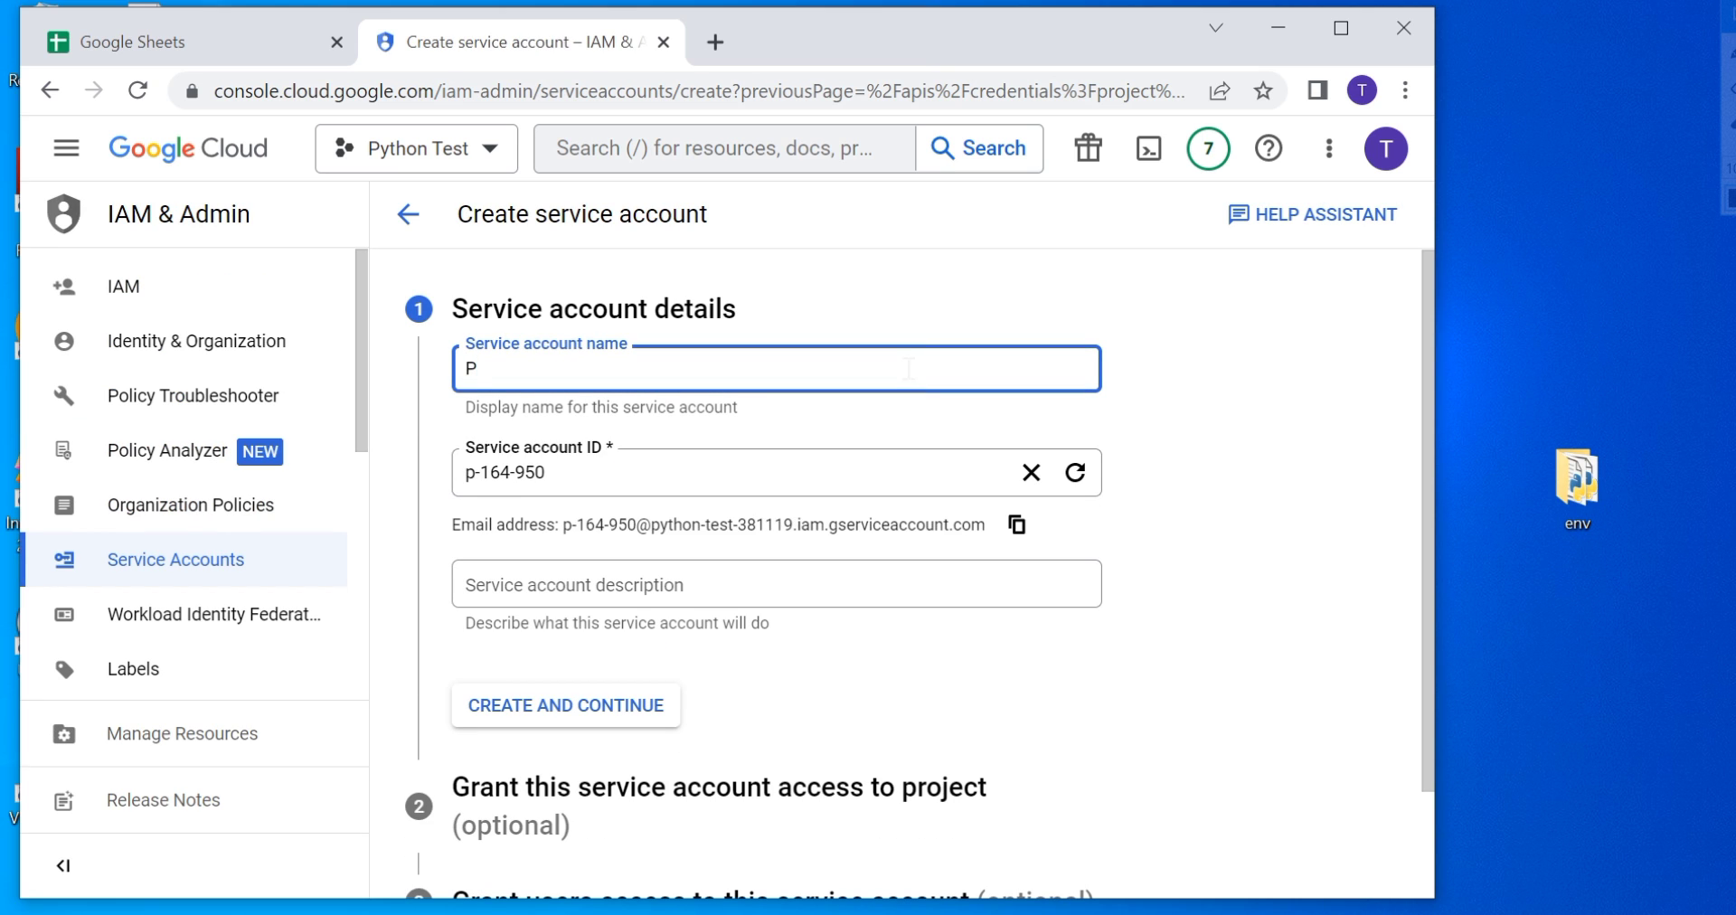
{"action": "type", "text": "ython"}
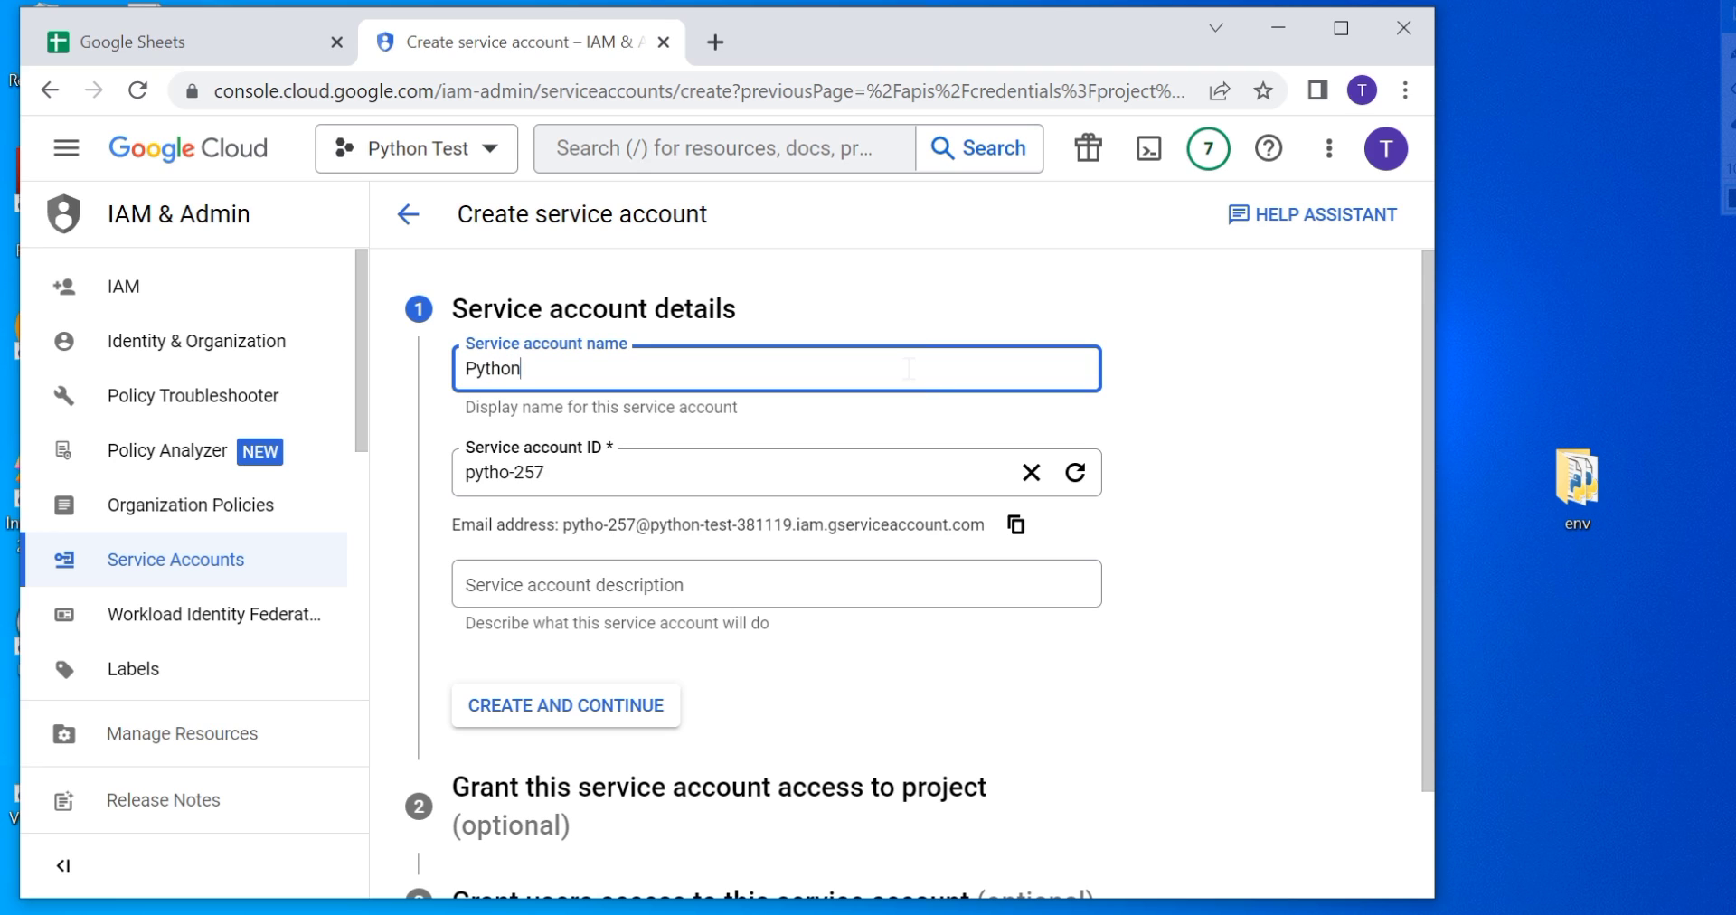
{"action": "type", "text": "-test"}
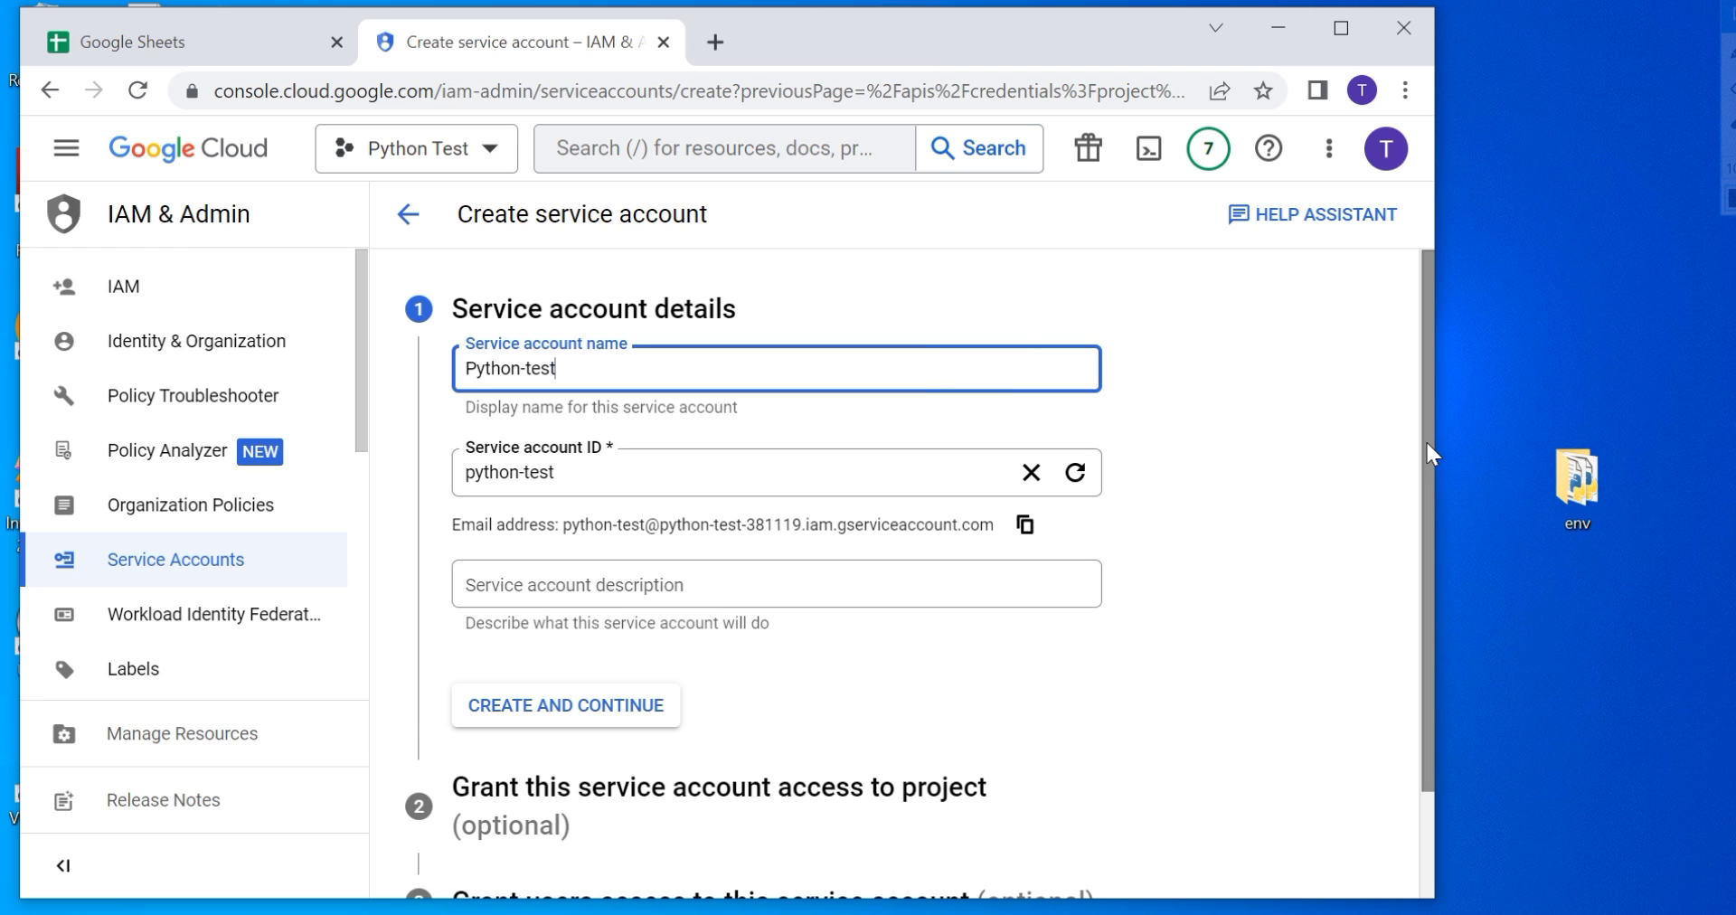
{"action": "left_click_drag", "start_coordinate": [1426, 452], "coordinate": [1431, 637]}
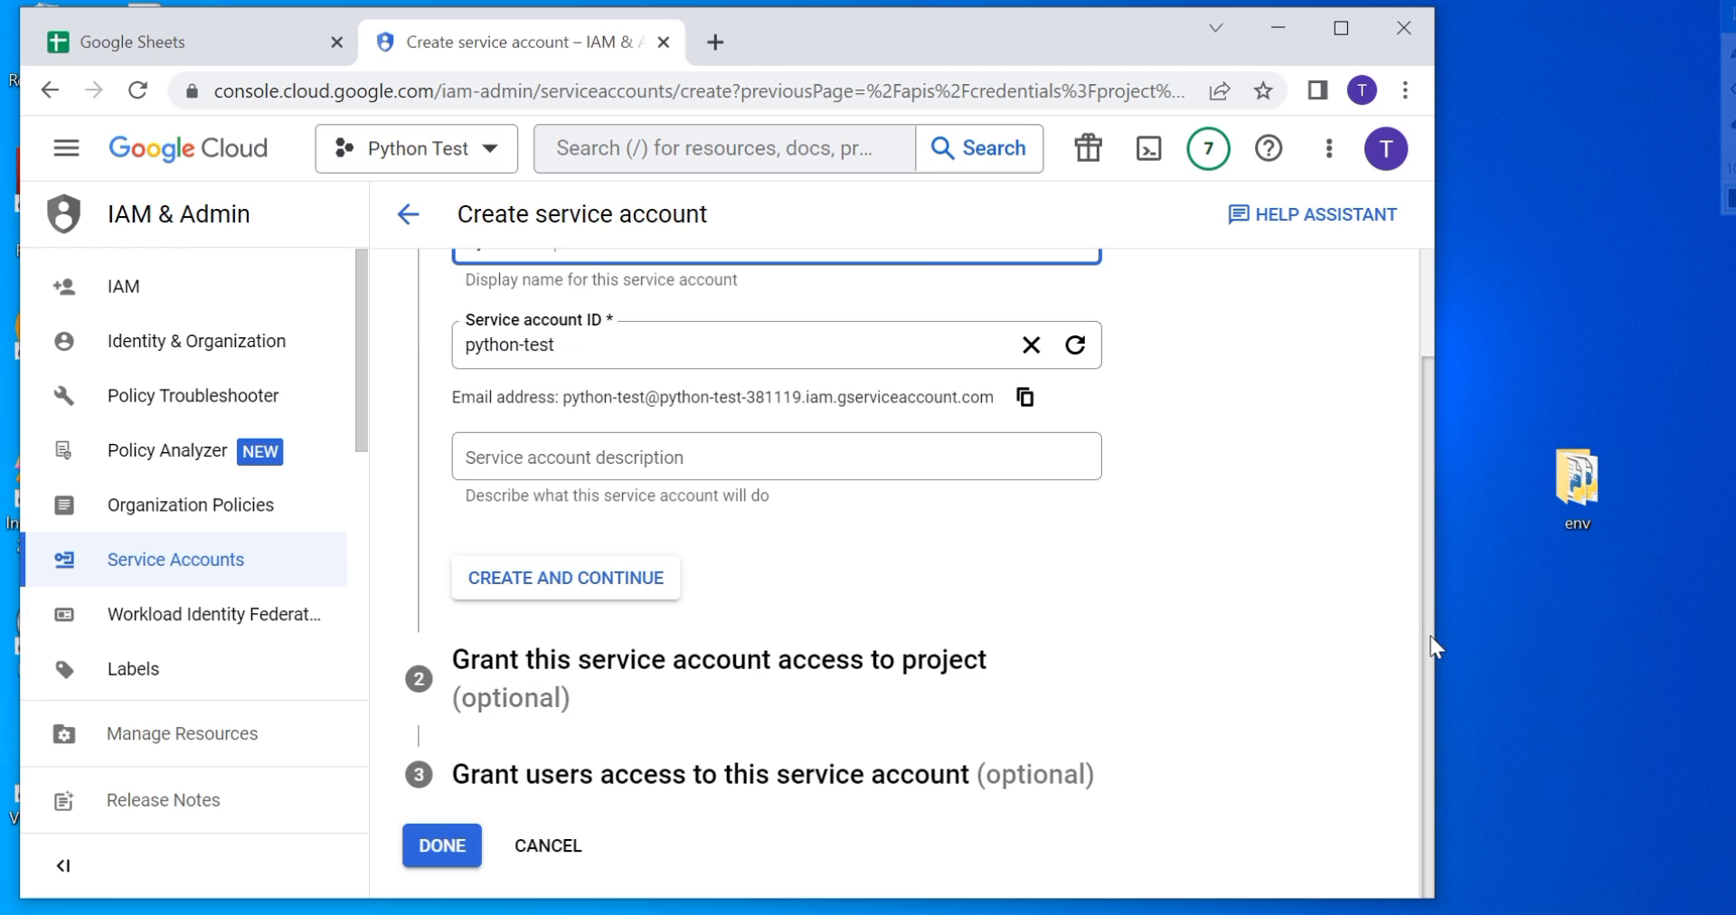
- Create the Python-test account and choose the Basic > Editor role
{"action": "left_click", "coordinate": [634, 589]}
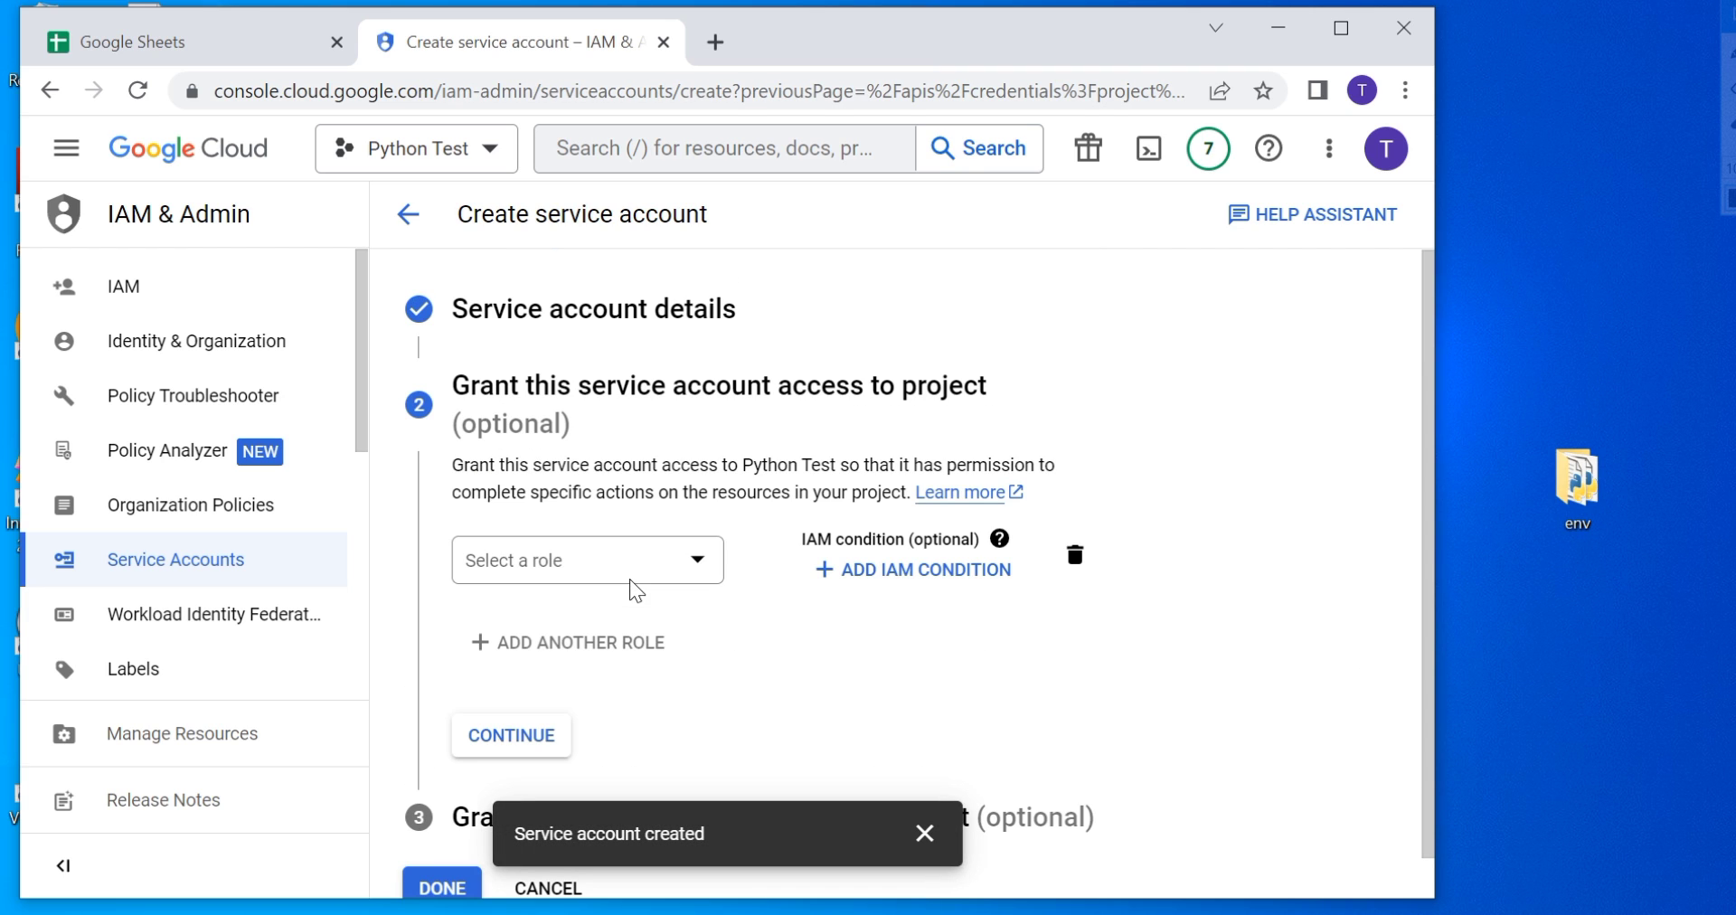
{"action": "left_click", "coordinate": [646, 573]}
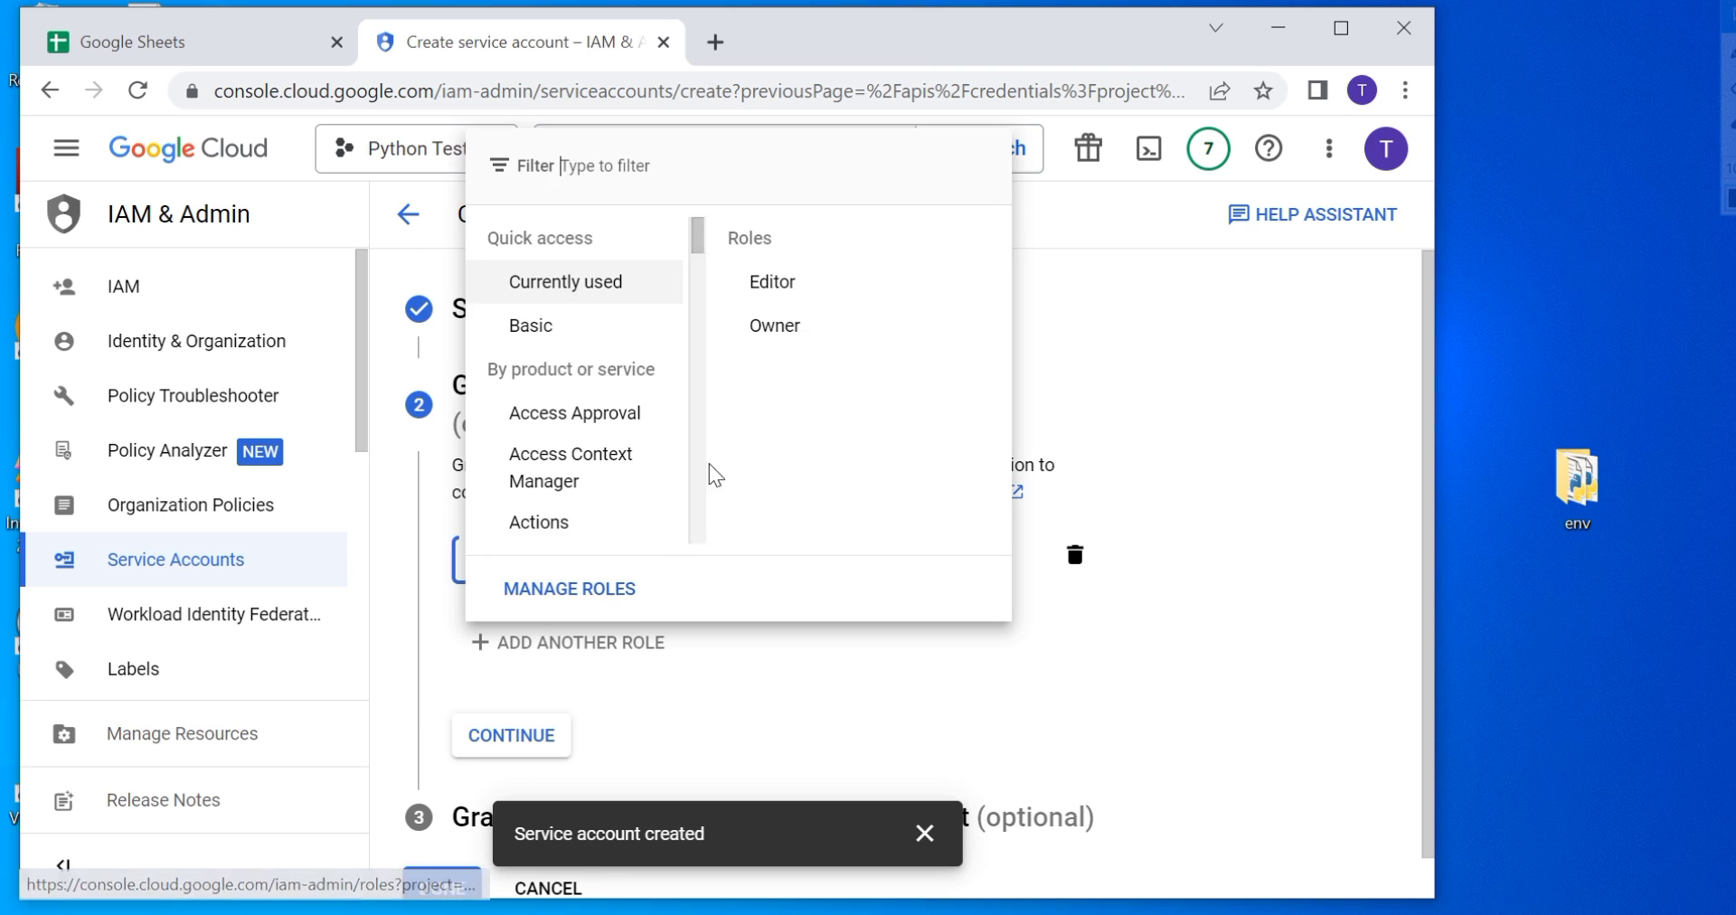
{"action": "mouse_move", "coordinate": [673, 344]}
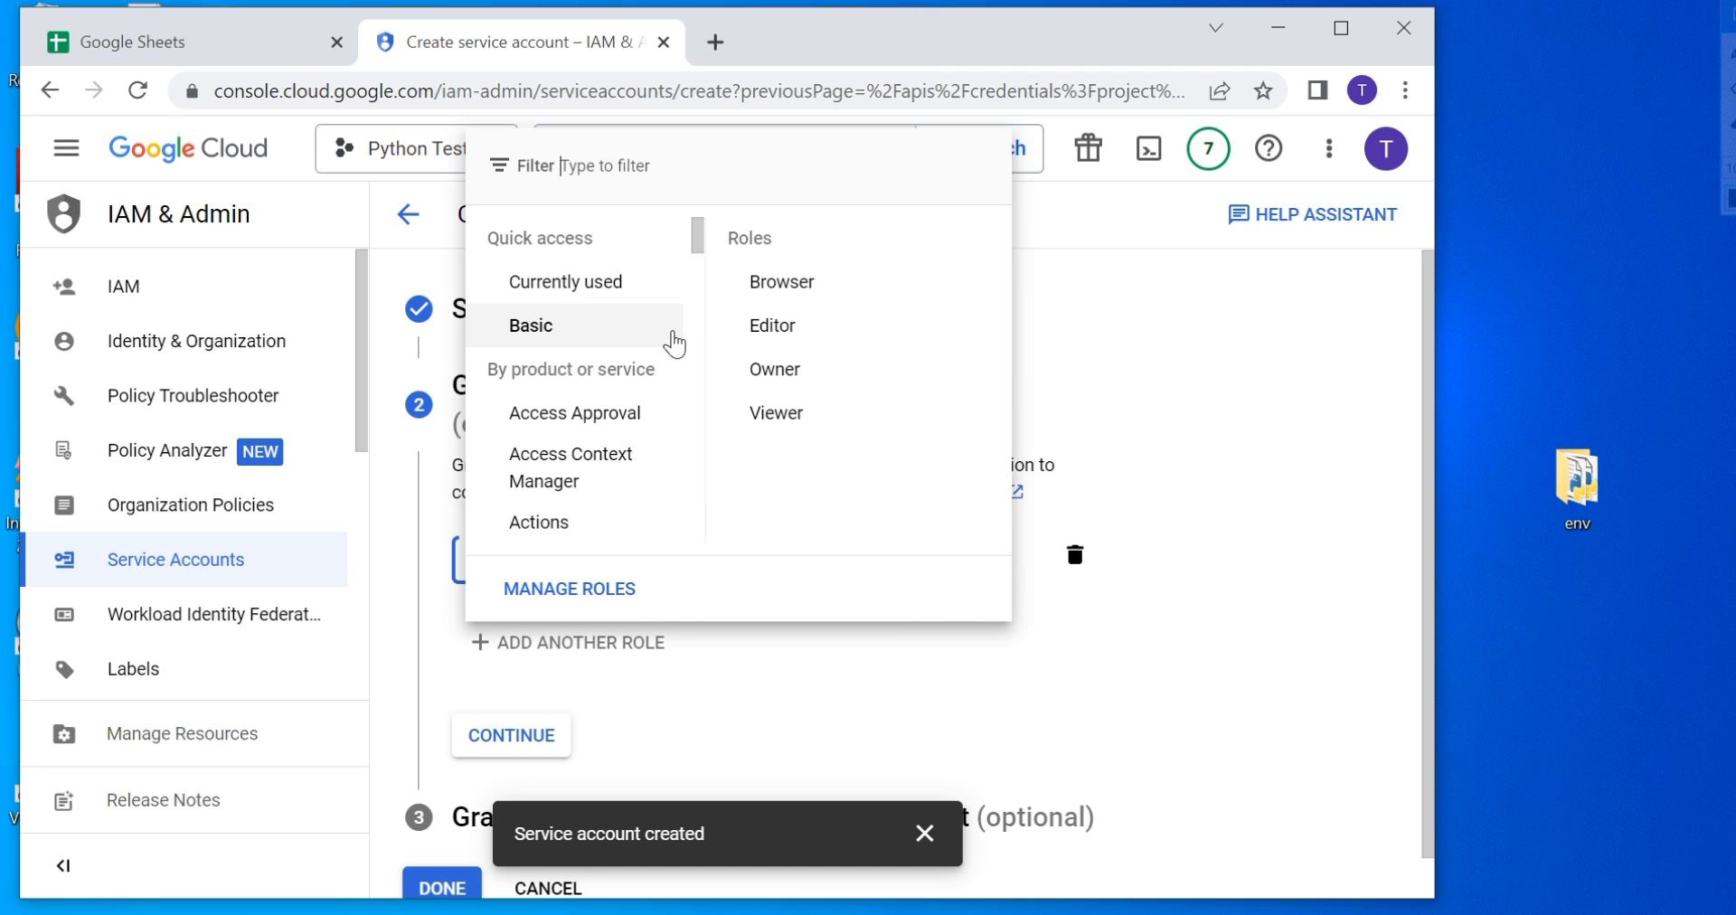
{"action": "left_click", "coordinate": [771, 330]}
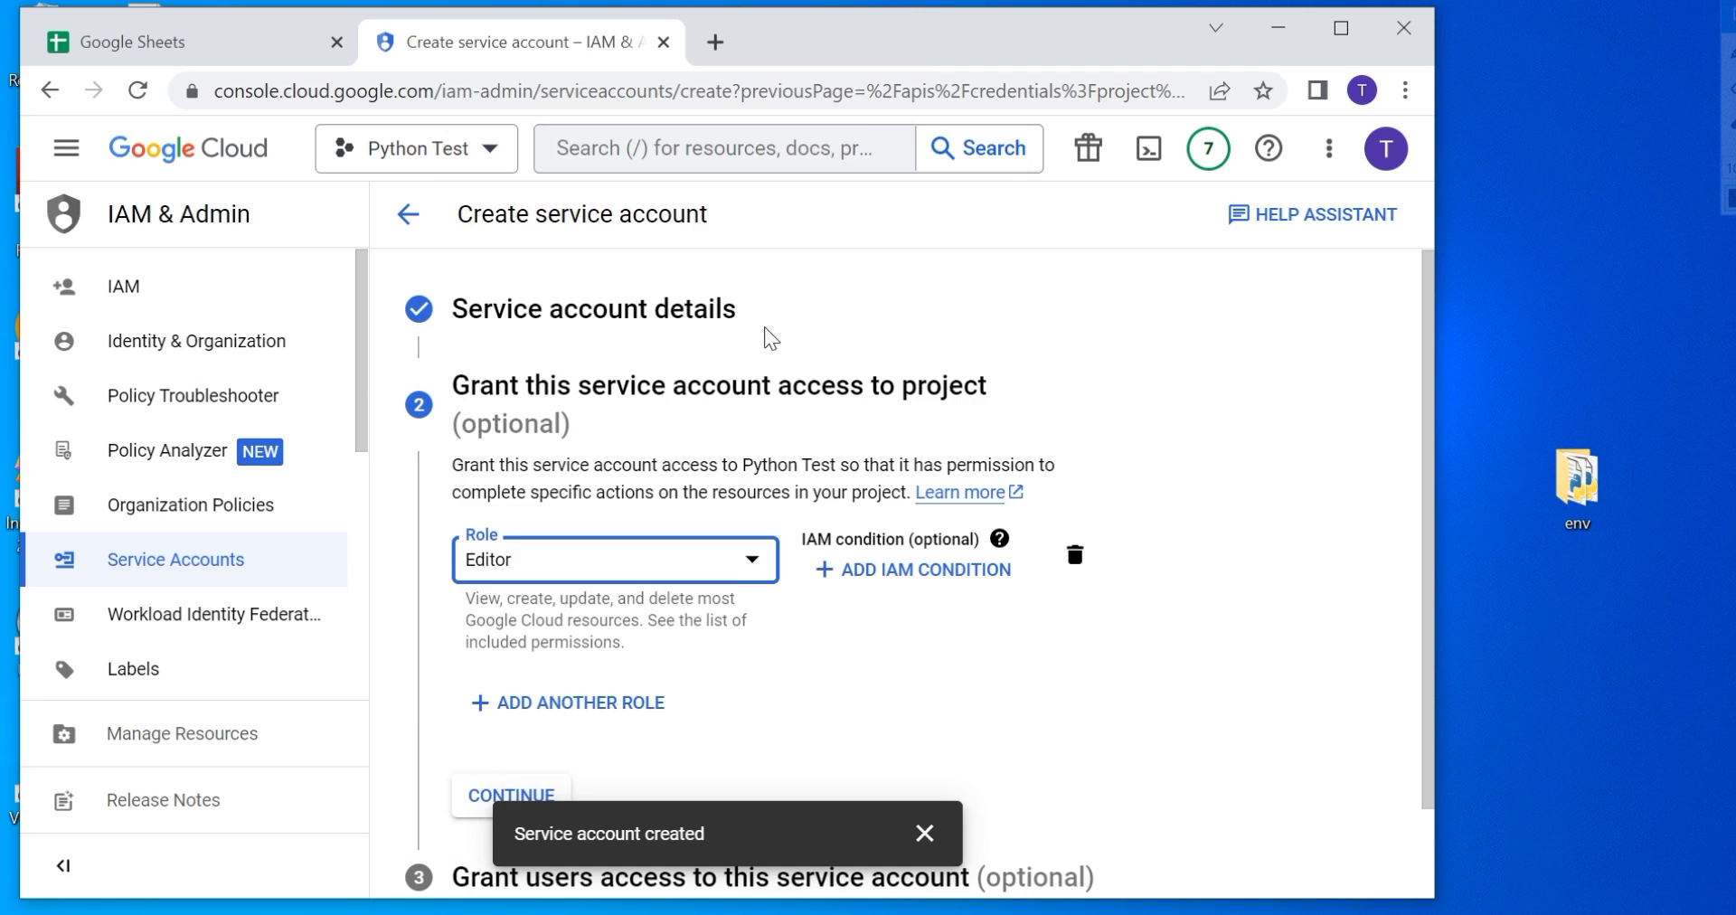
- Confirm the Editor role grant and finish the service account setup
{"action": "left_click", "coordinate": [529, 797]}
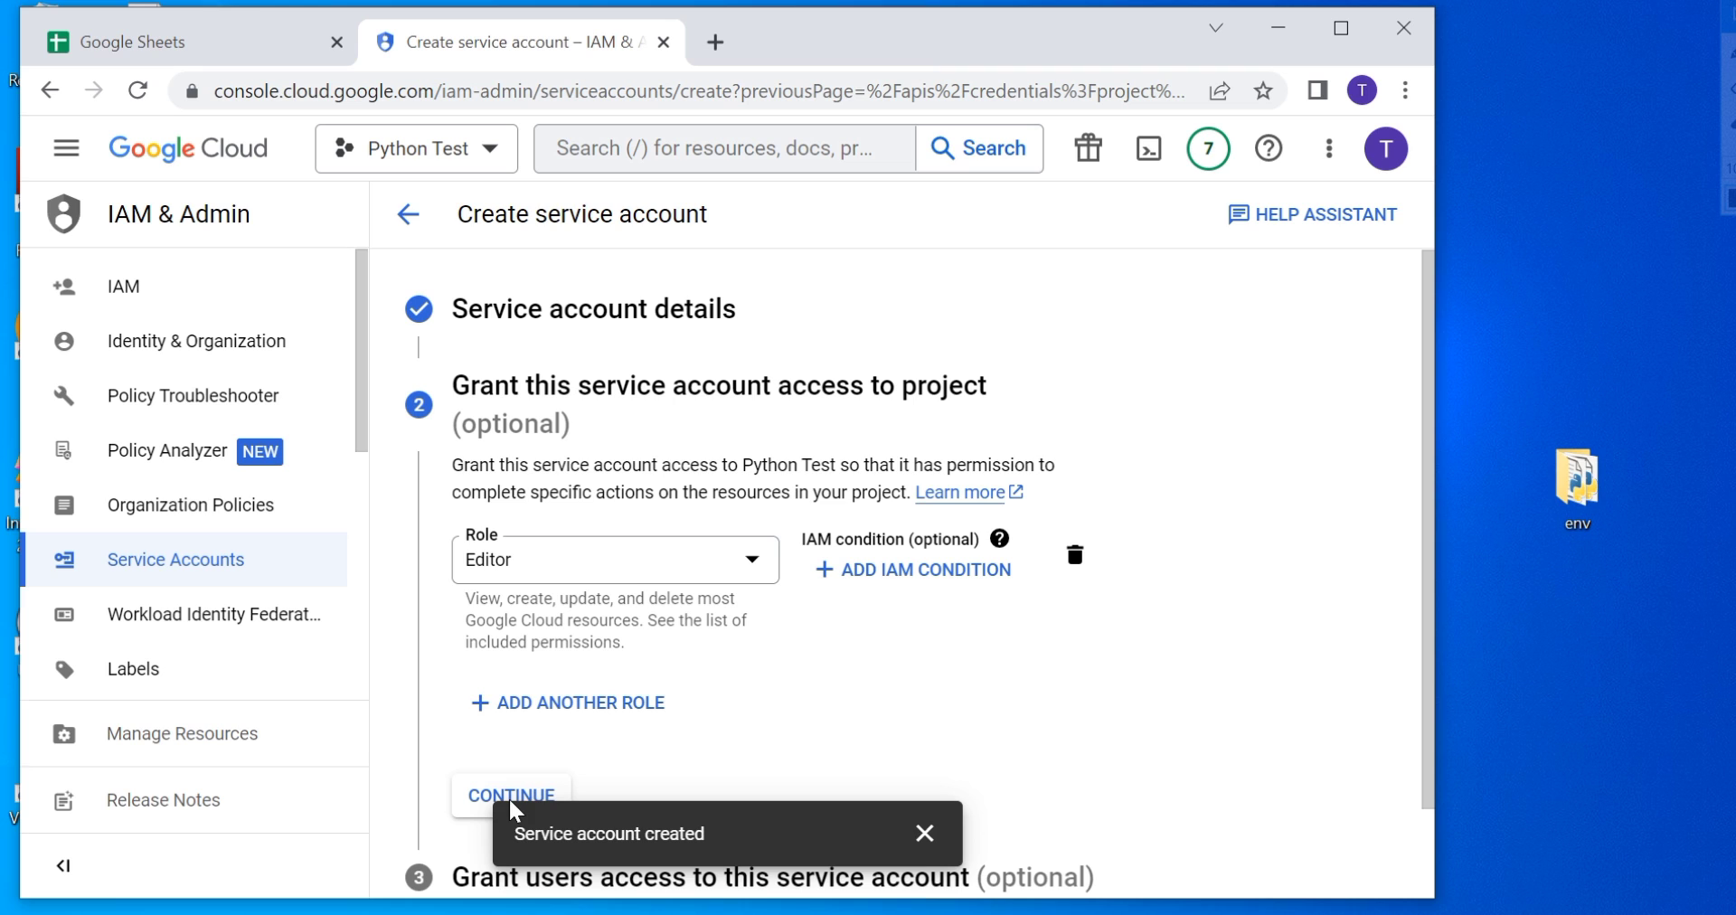
{"action": "left_click", "coordinate": [925, 835]}
{"action": "left_click", "coordinate": [555, 807]}
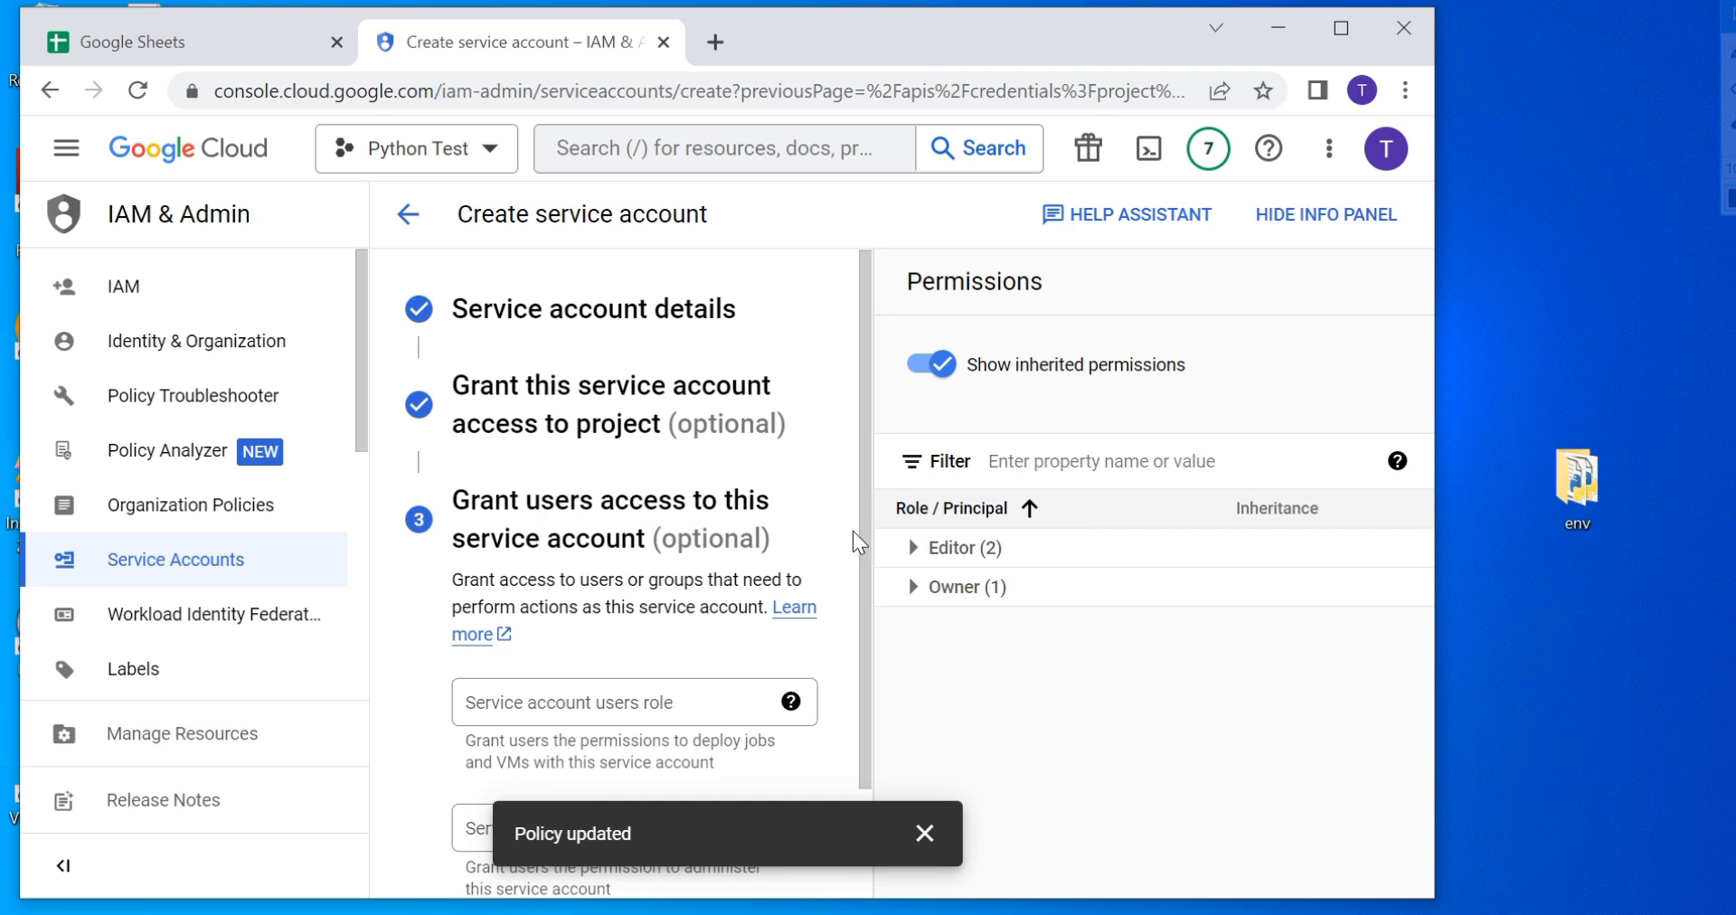
{"action": "left_click_drag", "start_coordinate": [863, 547], "coordinate": [850, 722]}
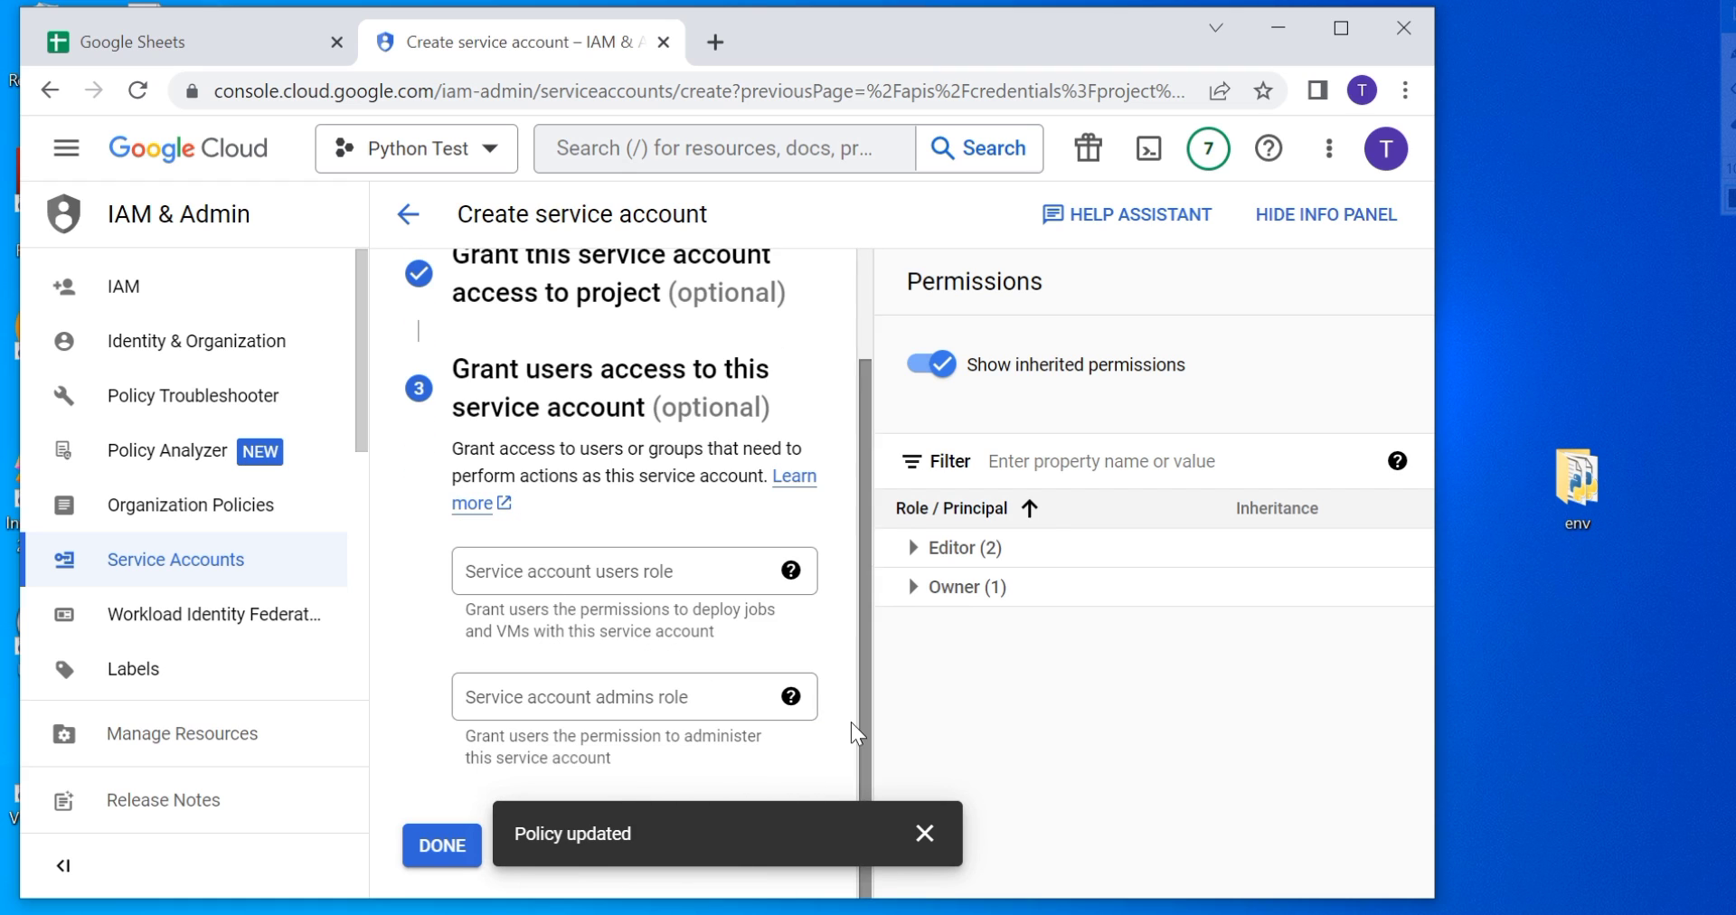
{"action": "left_click", "coordinate": [443, 845]}
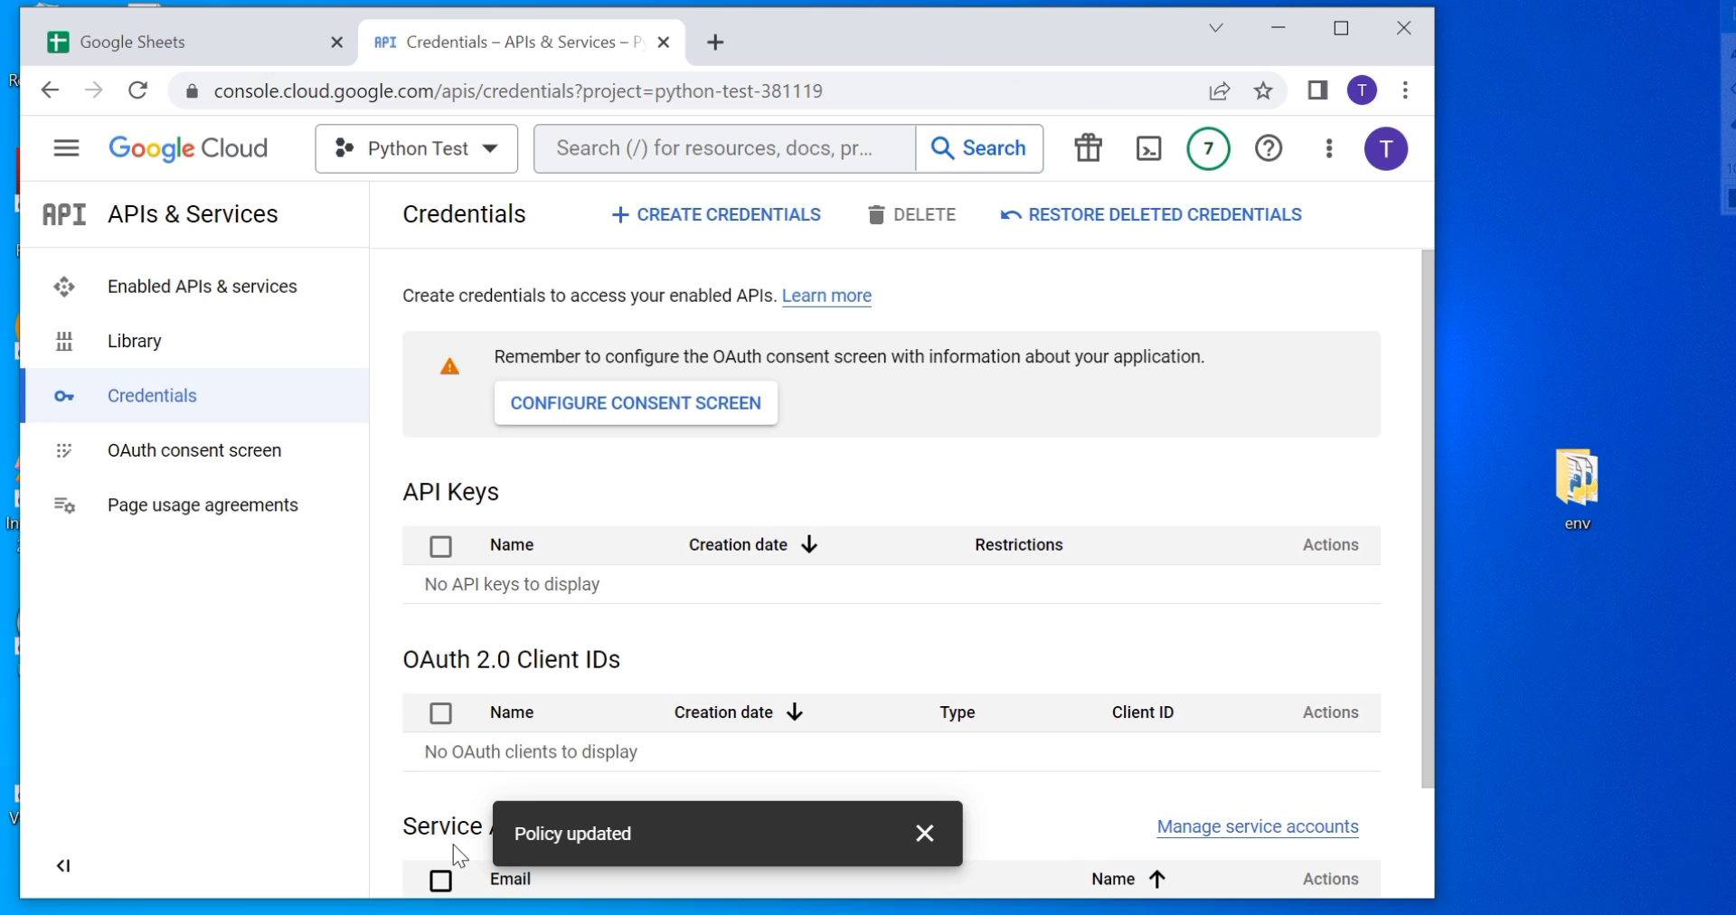
- Open the python-test service account from the Service Accounts list on Credentials
{"action": "left_click_drag", "start_coordinate": [1423, 397], "coordinate": [1434, 655]}
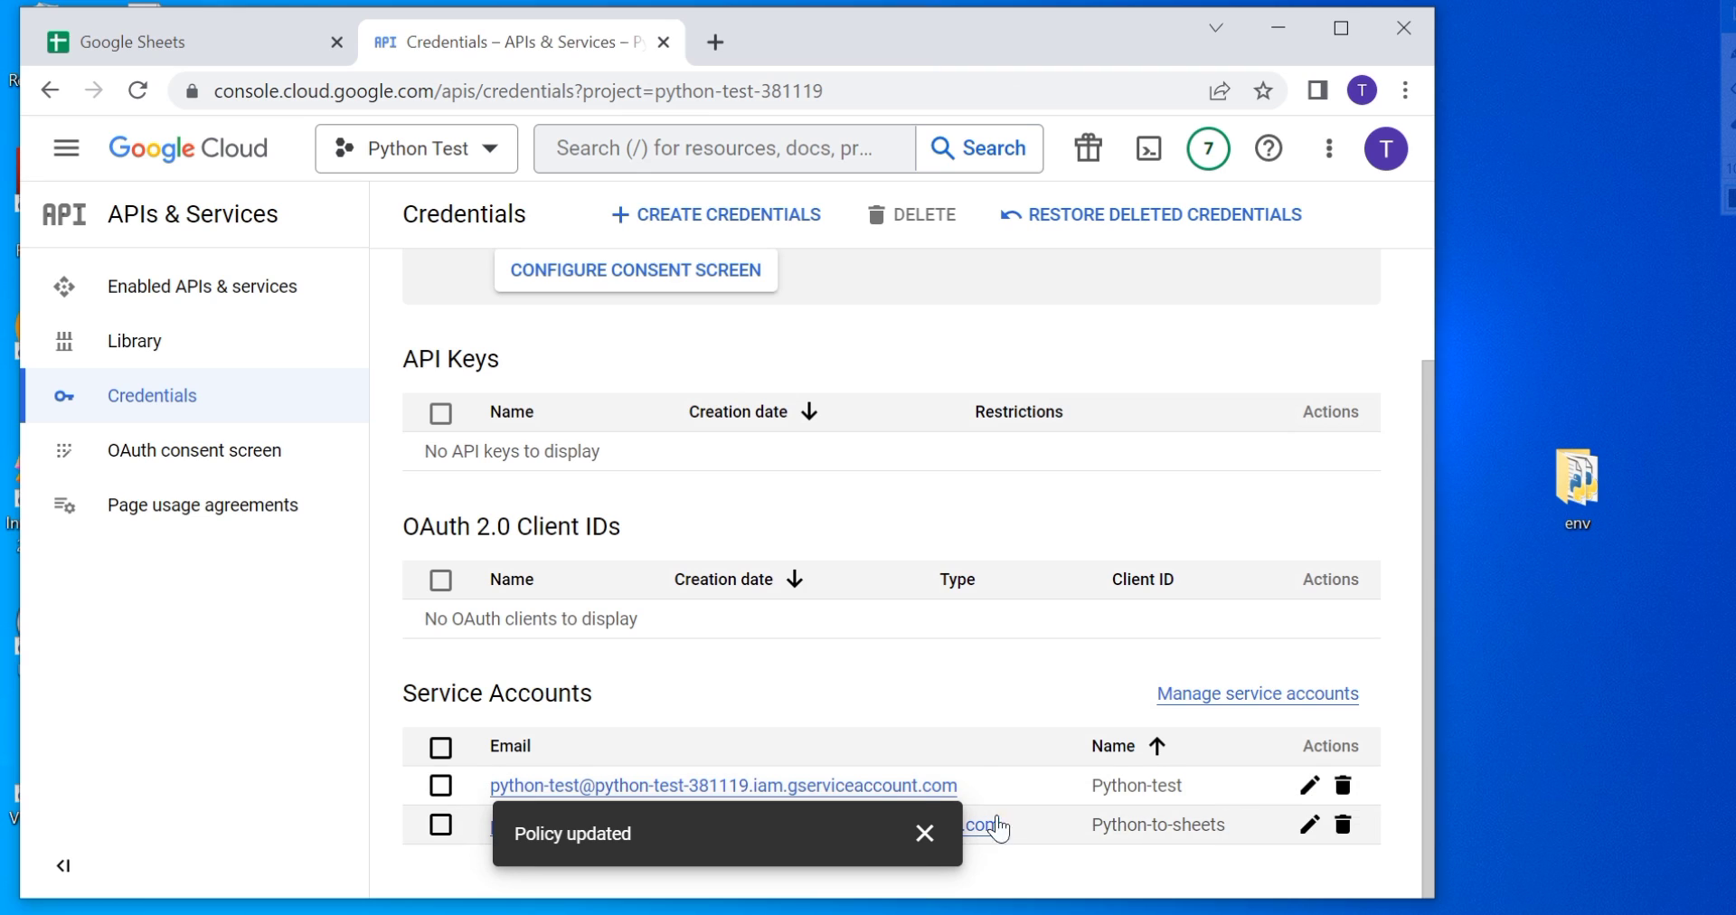
{"action": "left_click", "coordinate": [922, 847]}
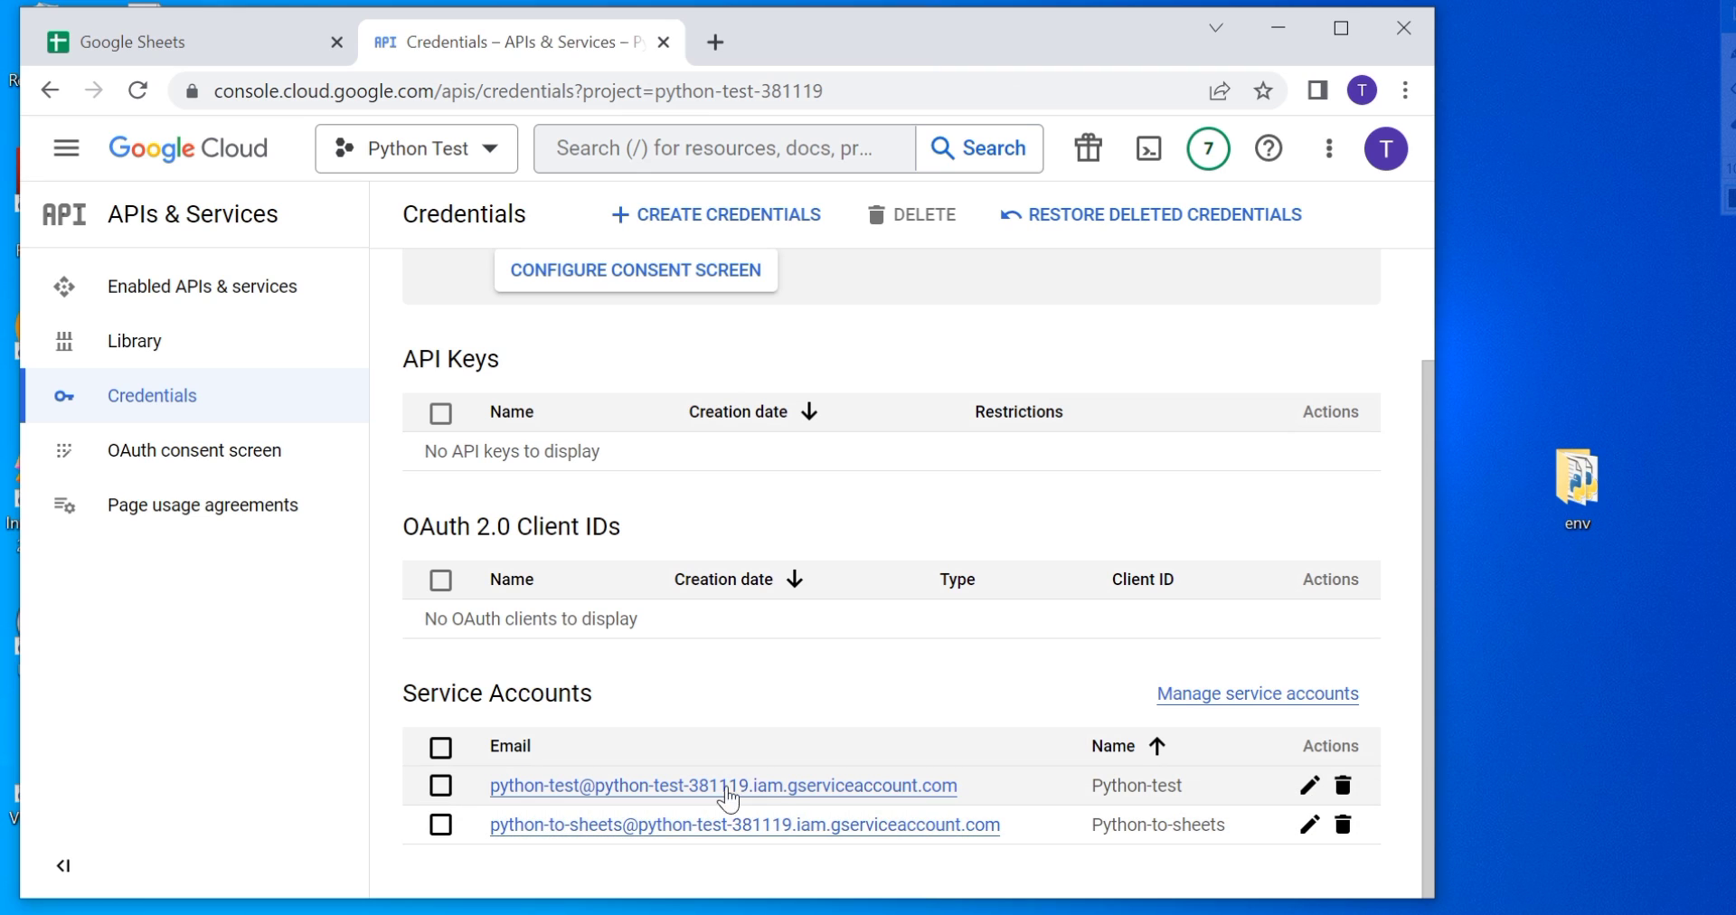
{"action": "left_click", "coordinate": [833, 783]}
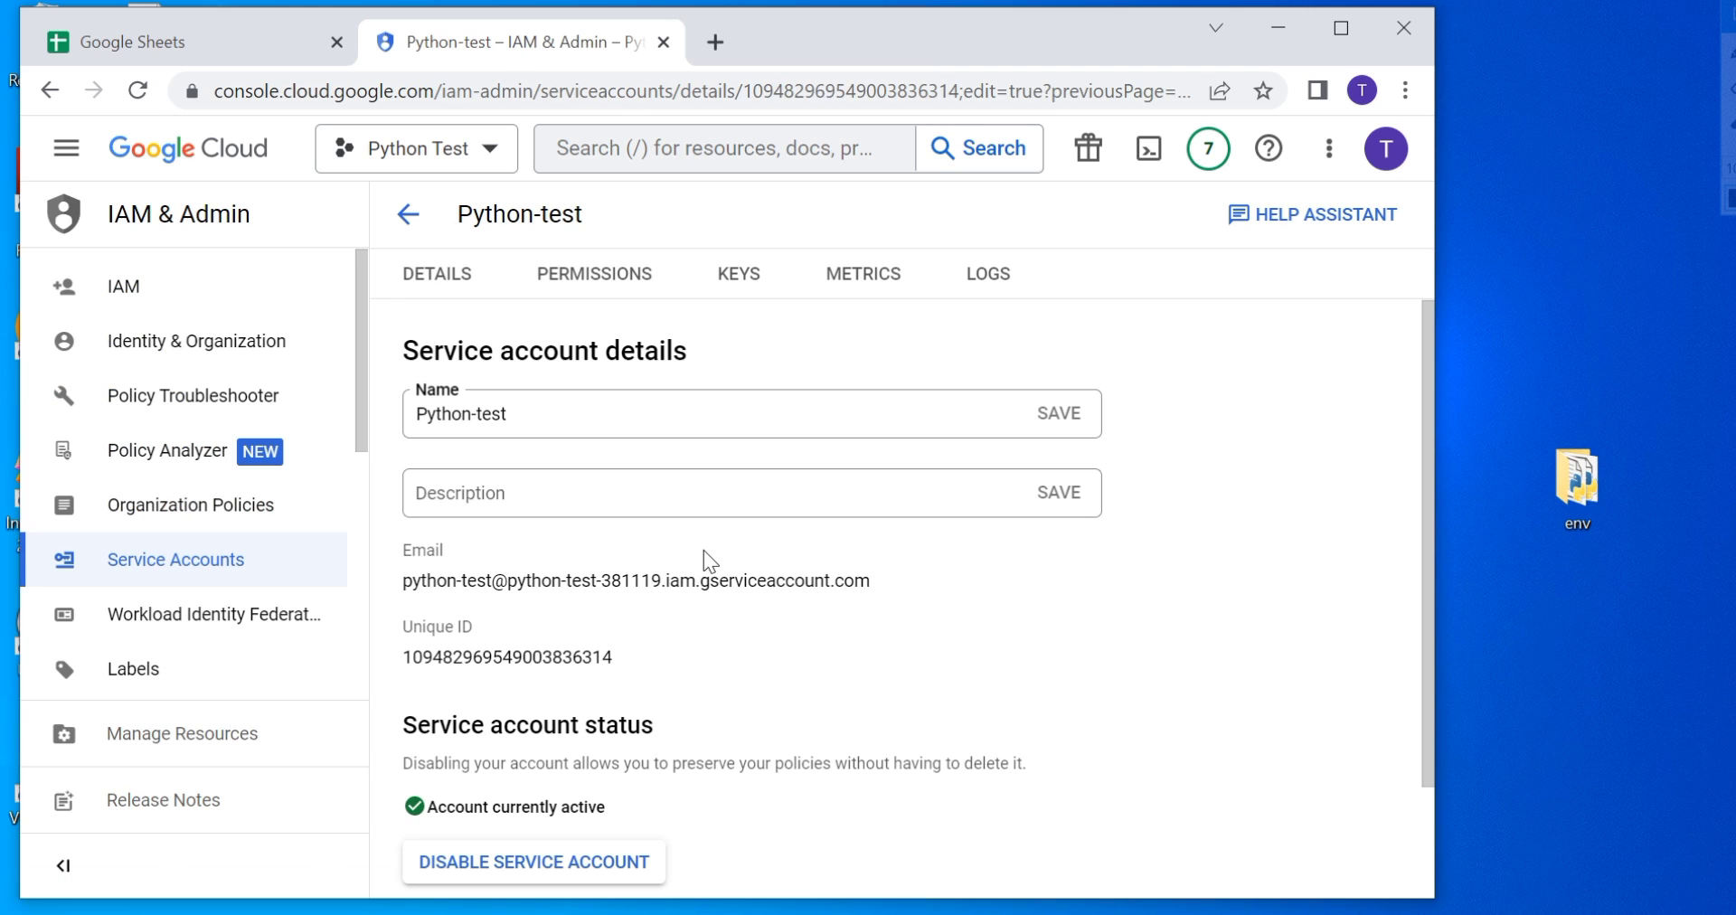
- Create a new JSON private key for Python-test and drag the downloaded file onto the desktop
{"action": "left_click", "coordinate": [733, 285]}
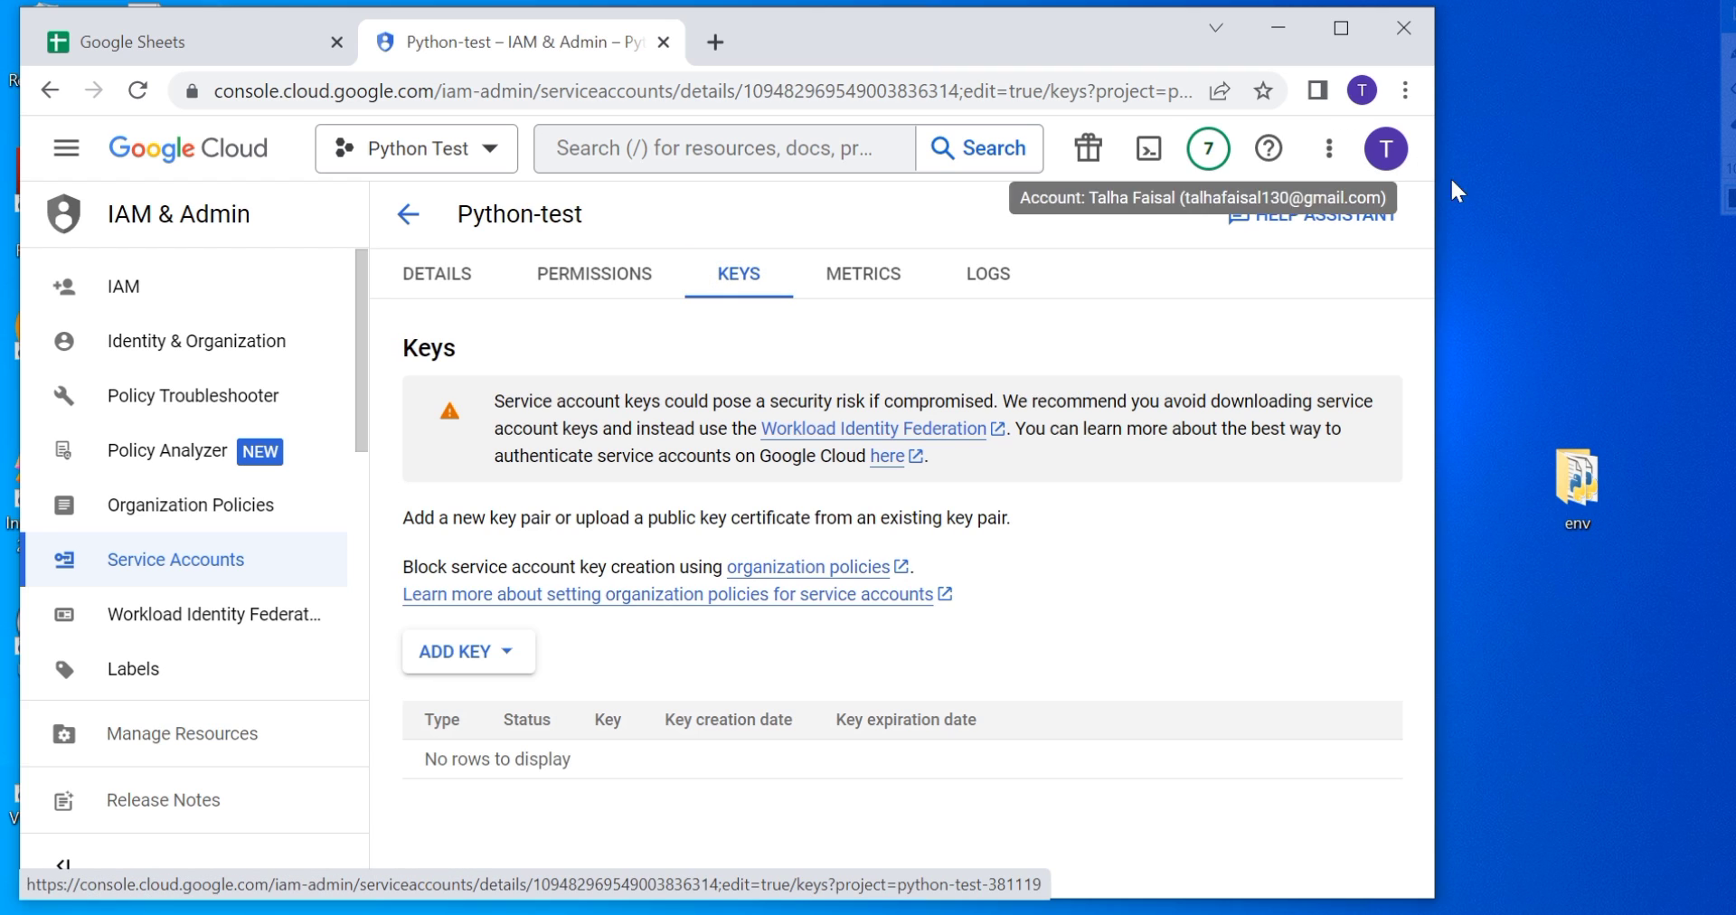
{"action": "left_click", "coordinate": [486, 651]}
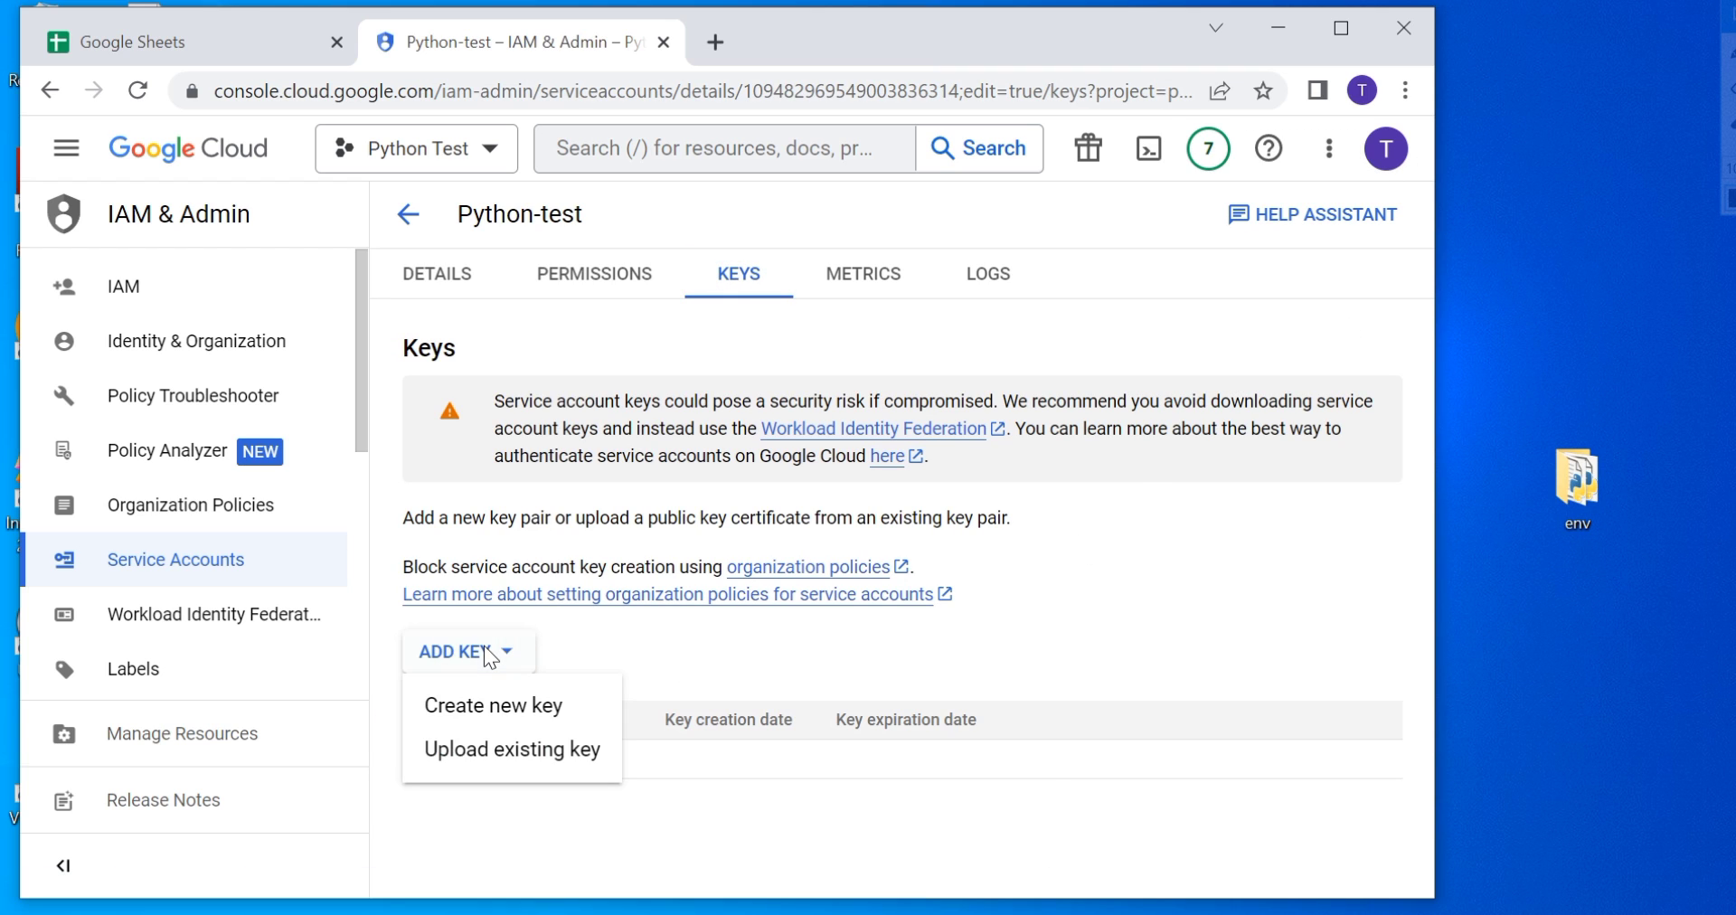
{"action": "left_click", "coordinate": [484, 711]}
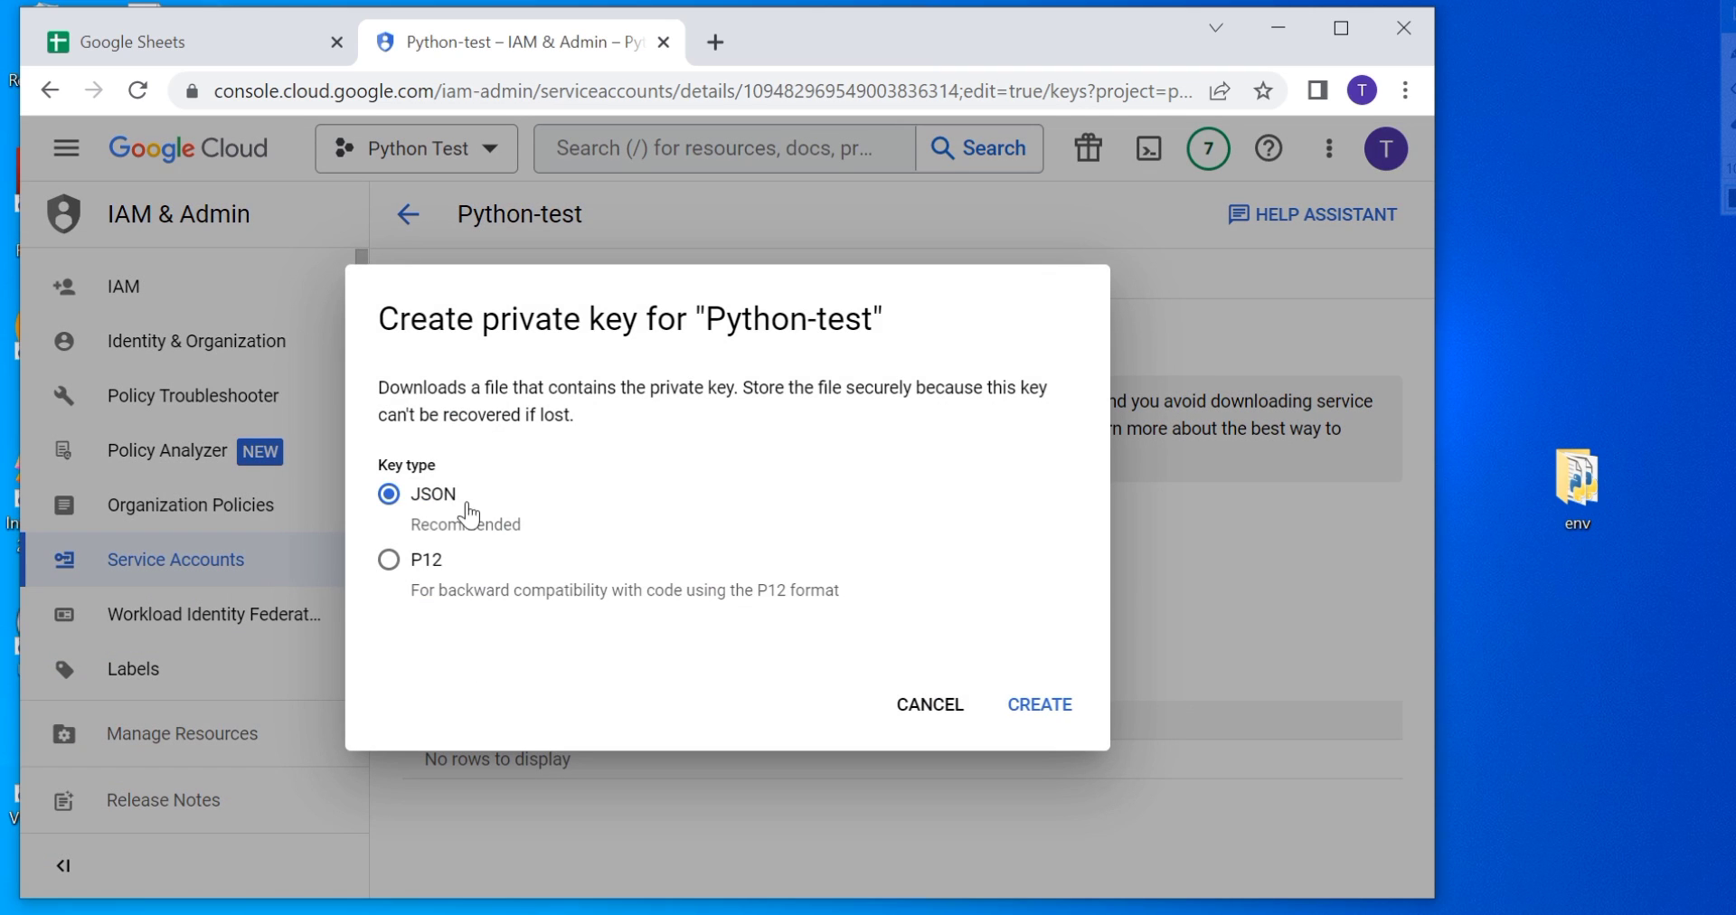
{"action": "left_click", "coordinate": [1022, 714]}
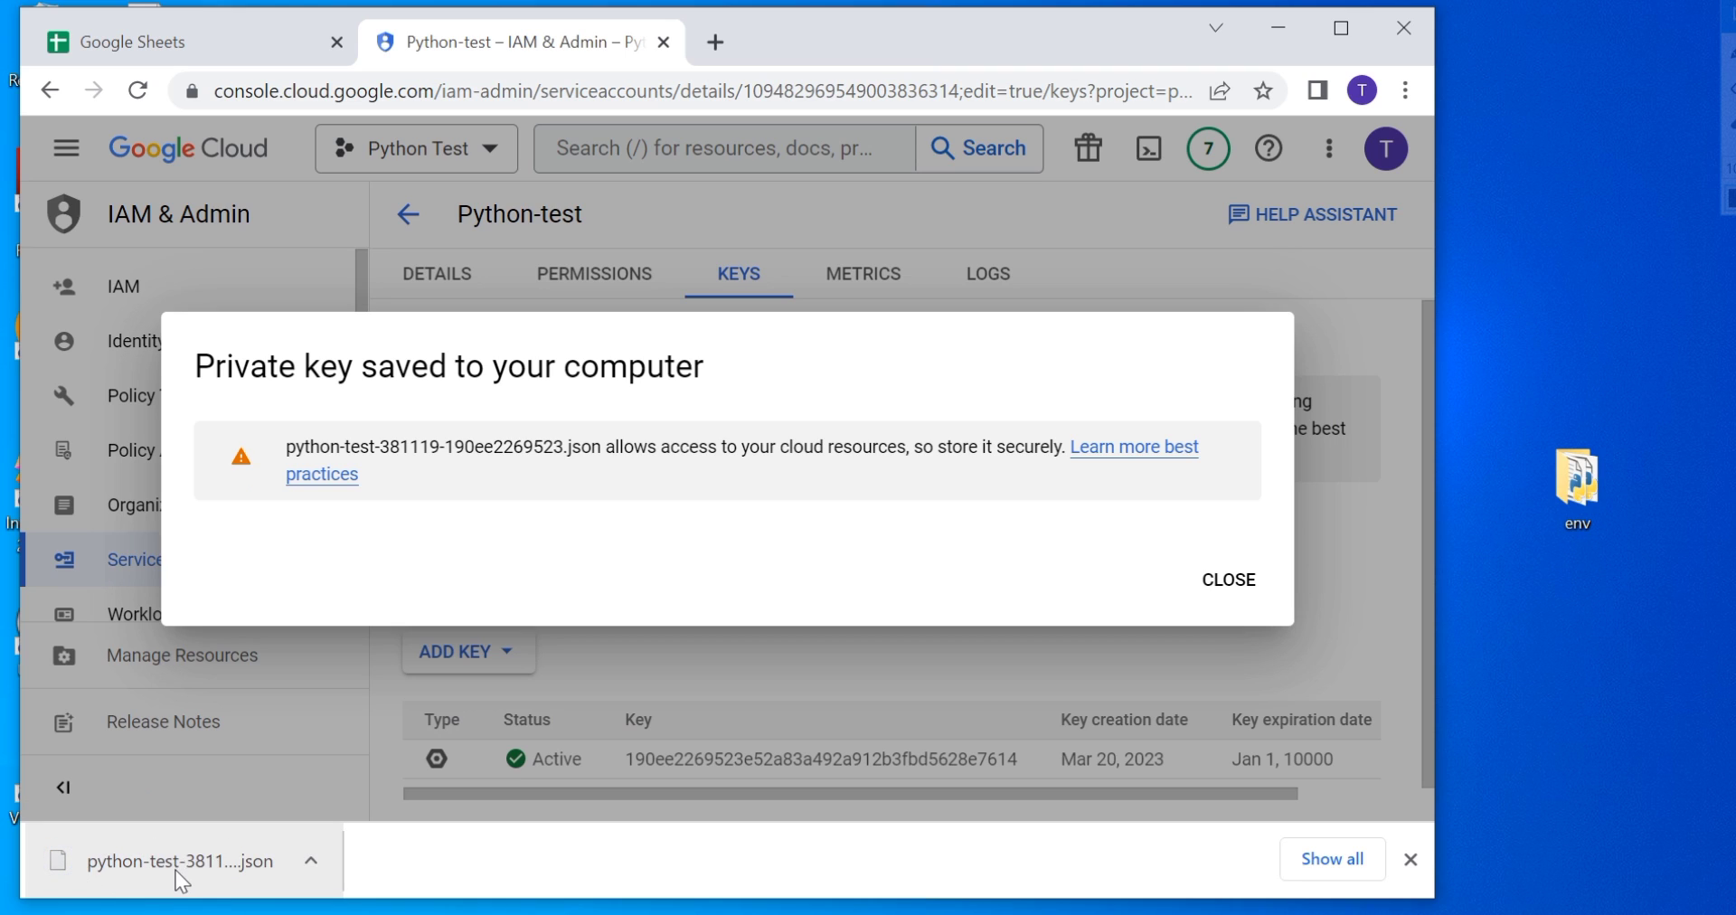
{"action": "left_click_drag", "start_coordinate": [175, 870], "coordinate": [1500, 684]}
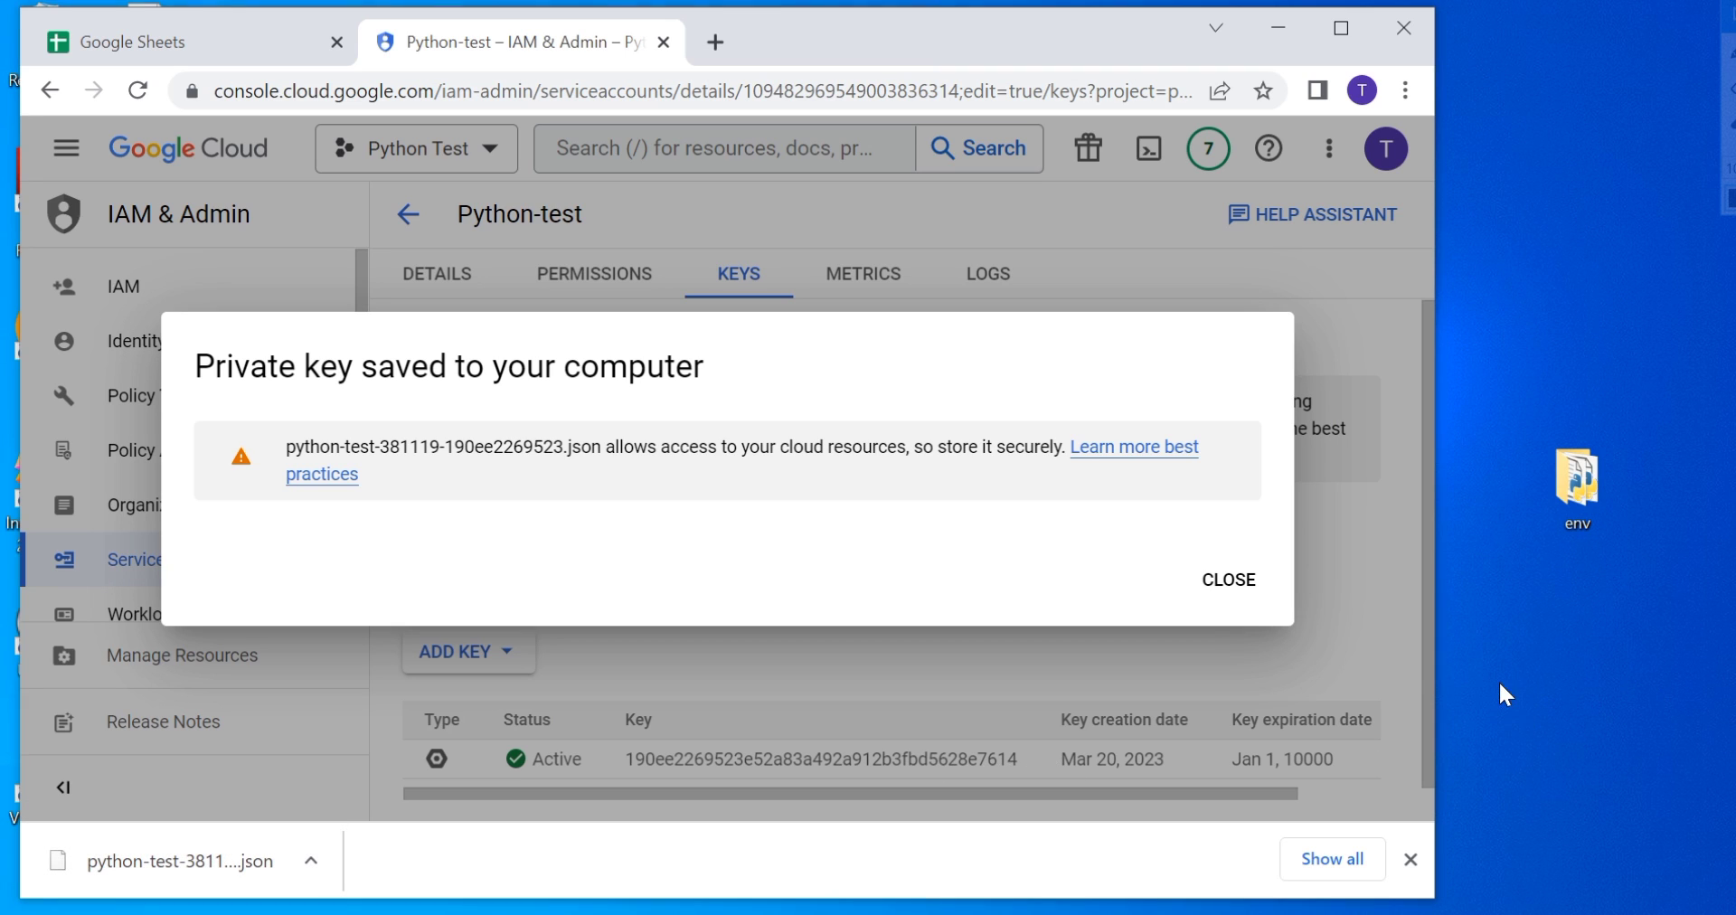